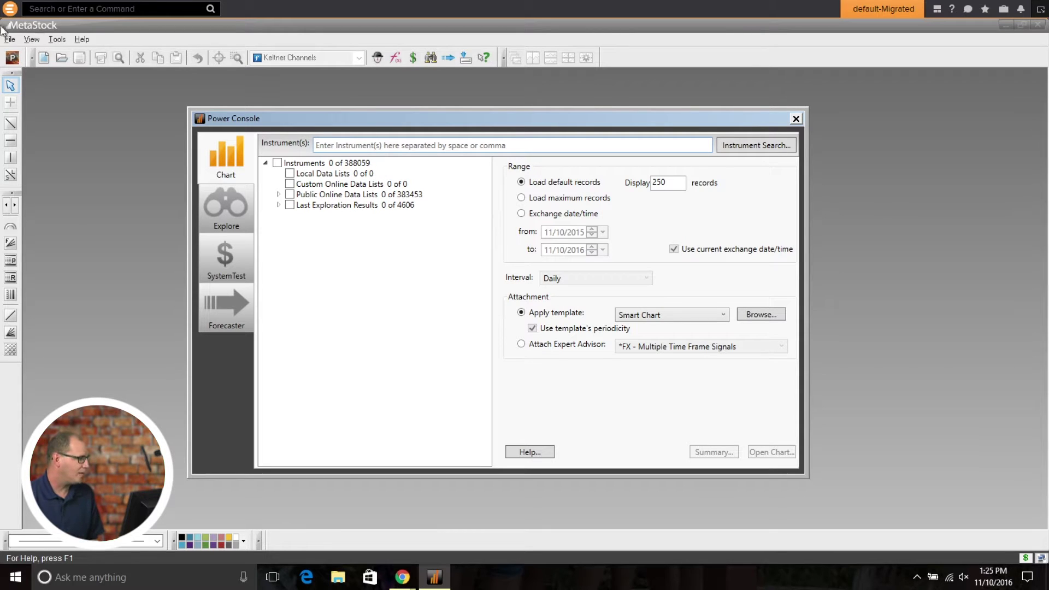
Open the File menu from MetaStock's Power Console.
{"action": "left_click", "coordinate": [9, 39]}
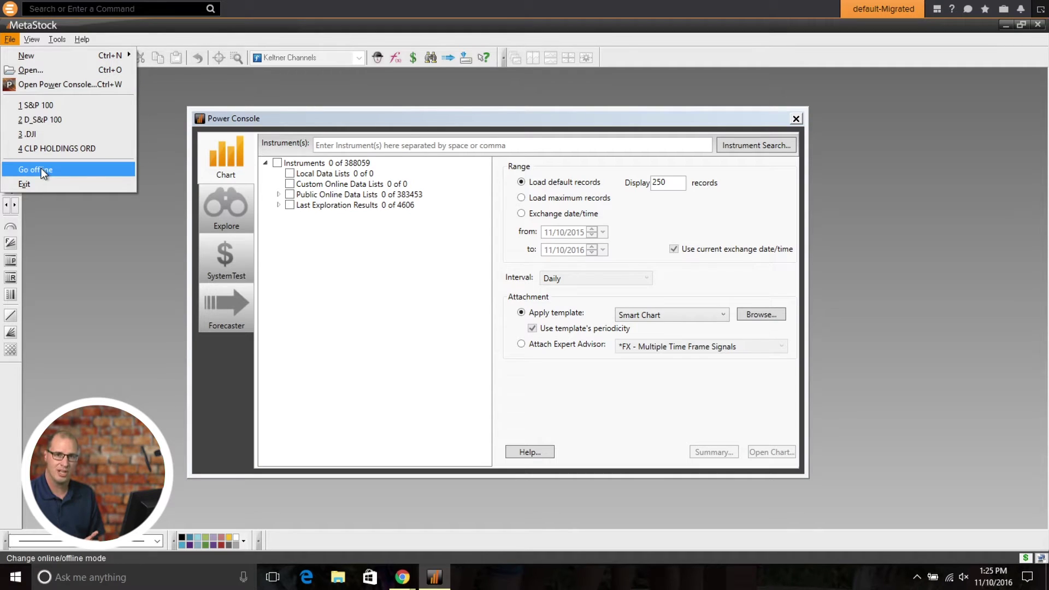
Locate DownLoader in the Start menu's Thomson Reuters program group.
{"action": "key", "text": "super"}
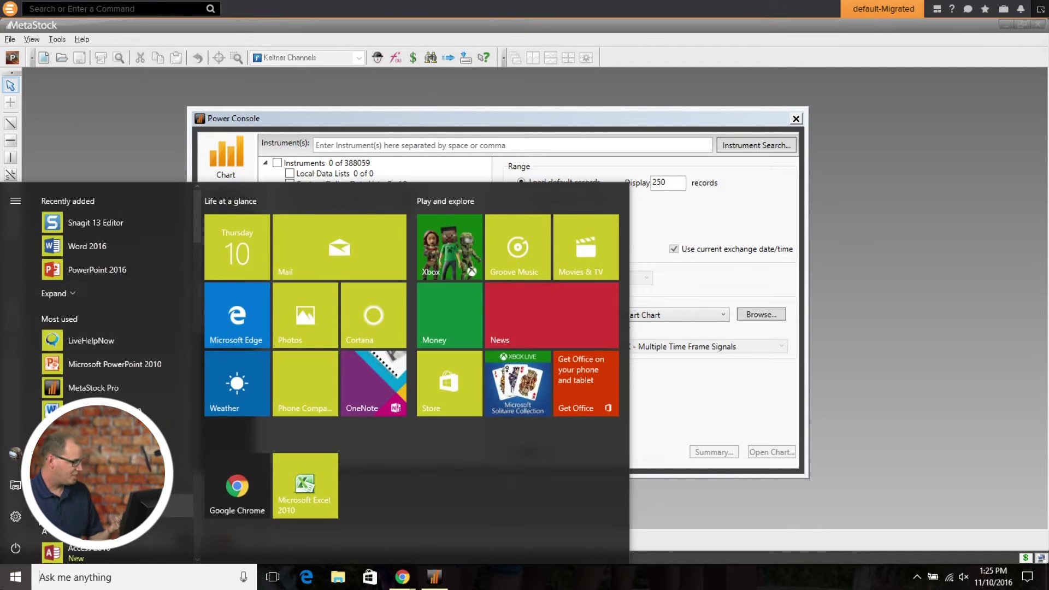
{"action": "scroll", "coordinate": [109, 328], "scroll_direction": "down", "scroll_amount": 10}
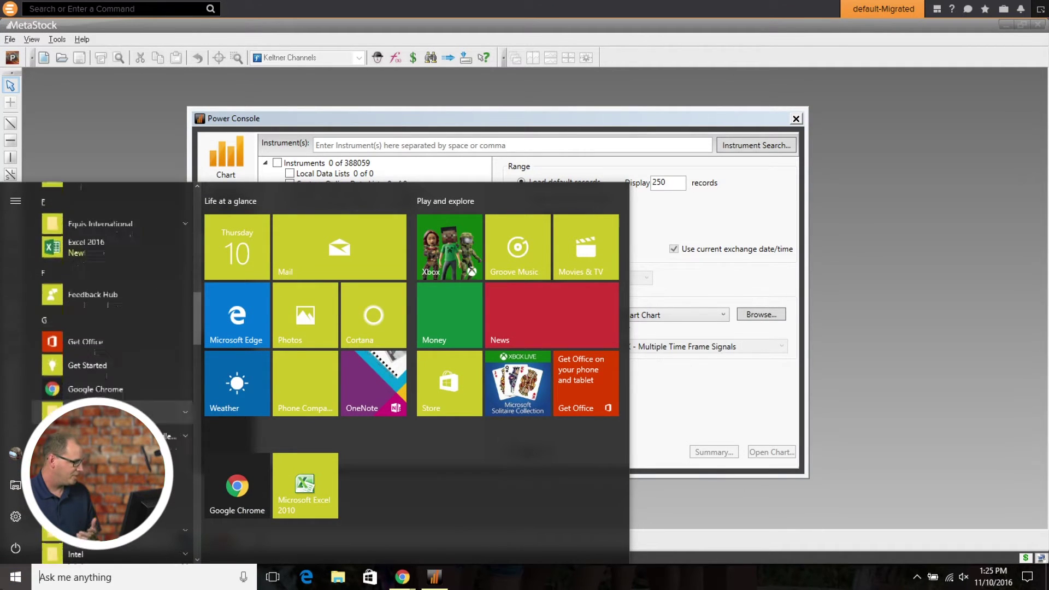
{"action": "scroll", "coordinate": [110, 371], "scroll_direction": "down", "scroll_amount": 15}
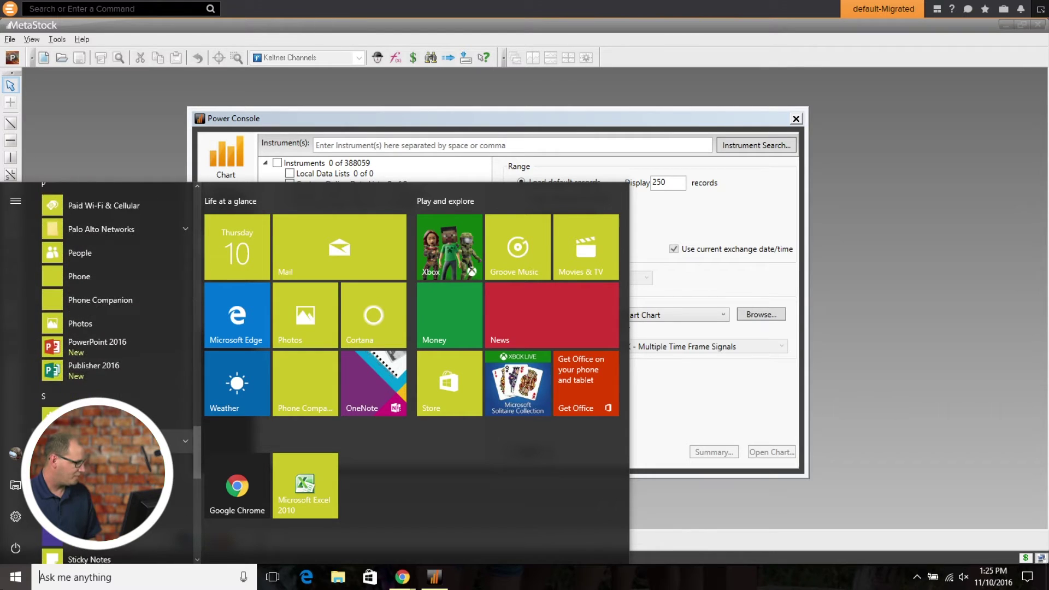
{"action": "scroll", "coordinate": [157, 362], "scroll_direction": "down", "scroll_amount": 6}
{"action": "left_click", "coordinate": [158, 363]}
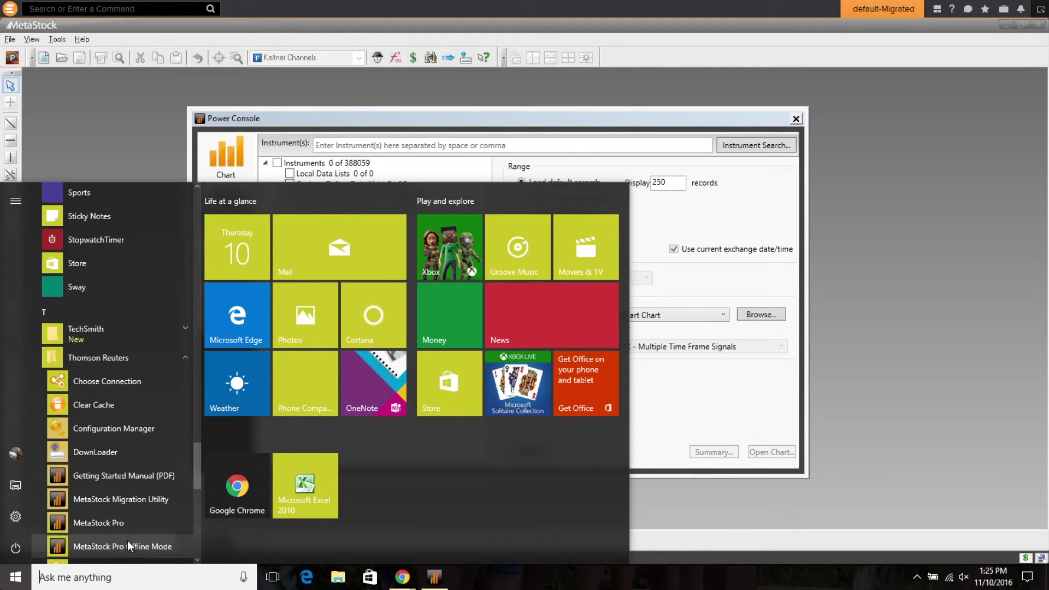
Return to MetaStock and switch it to offline mode with File > Go offline.
{"action": "left_click", "coordinate": [677, 413]}
{"action": "left_click", "coordinate": [11, 39]}
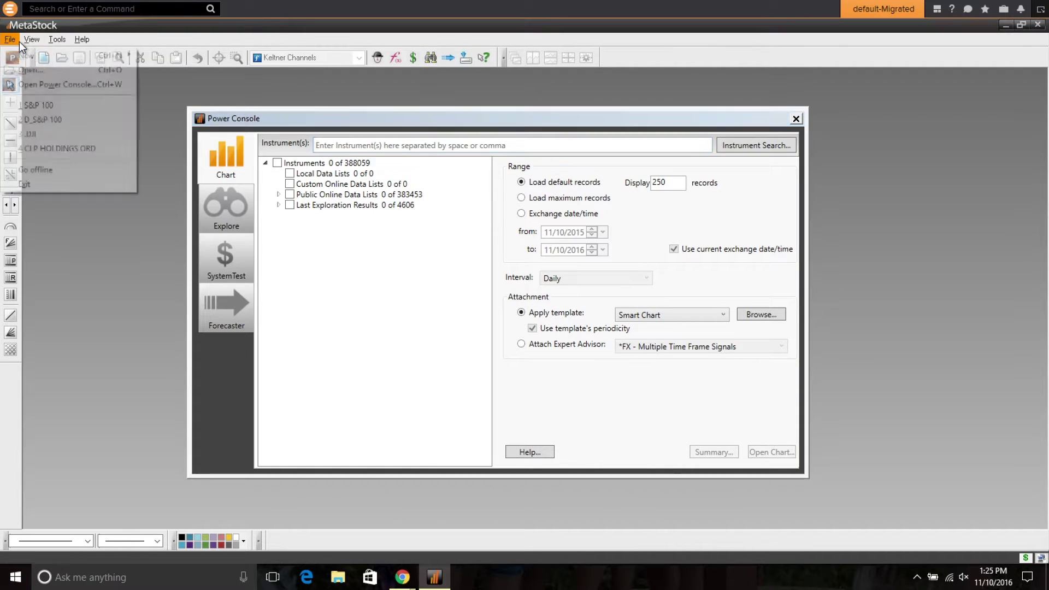
{"action": "left_click", "coordinate": [35, 169]}
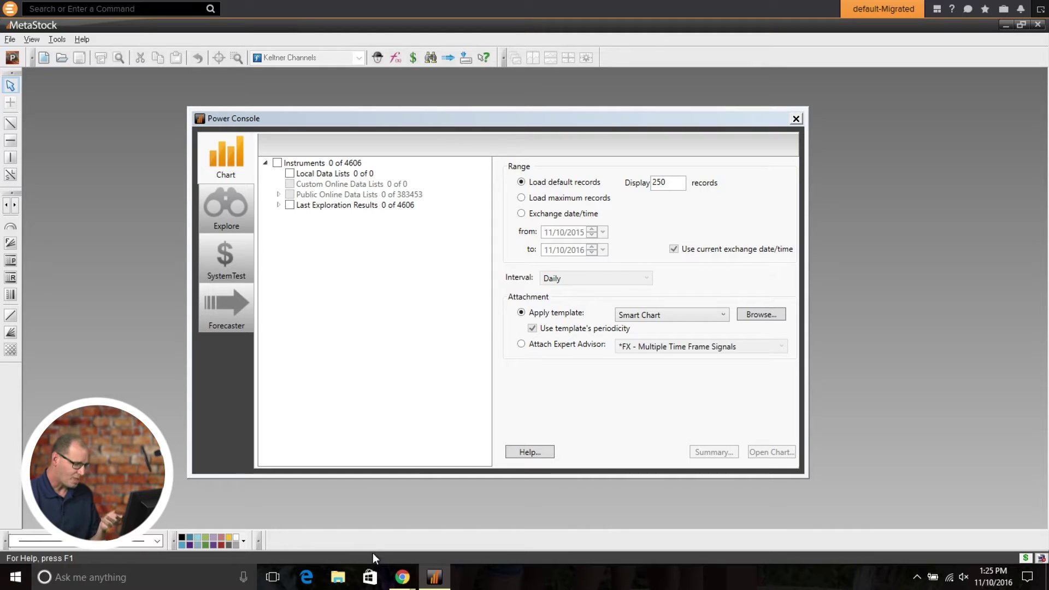
{"action": "left_click", "coordinate": [401, 581]}
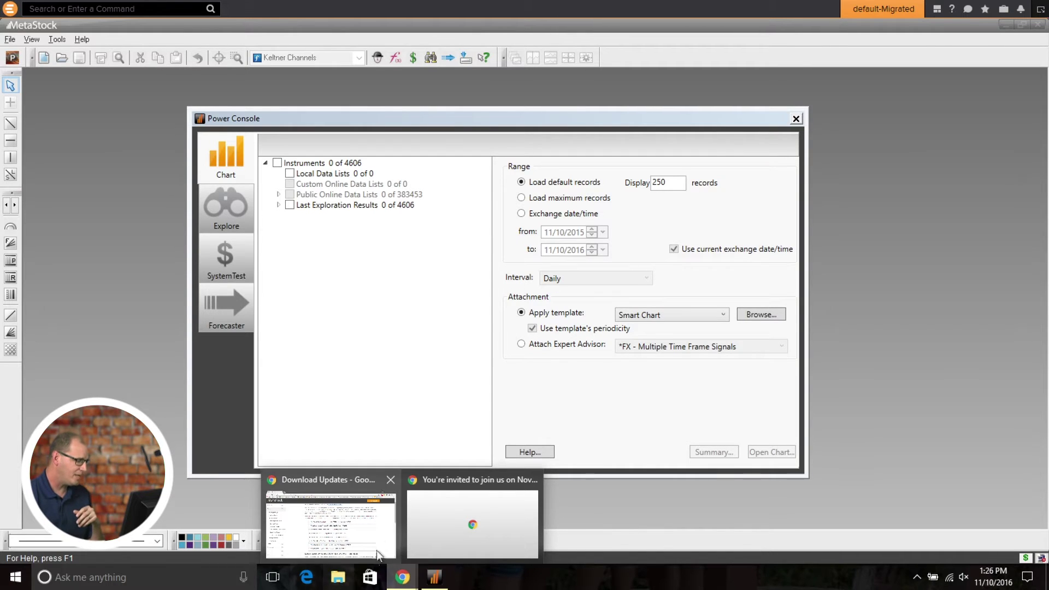
{"action": "left_click", "coordinate": [379, 536]}
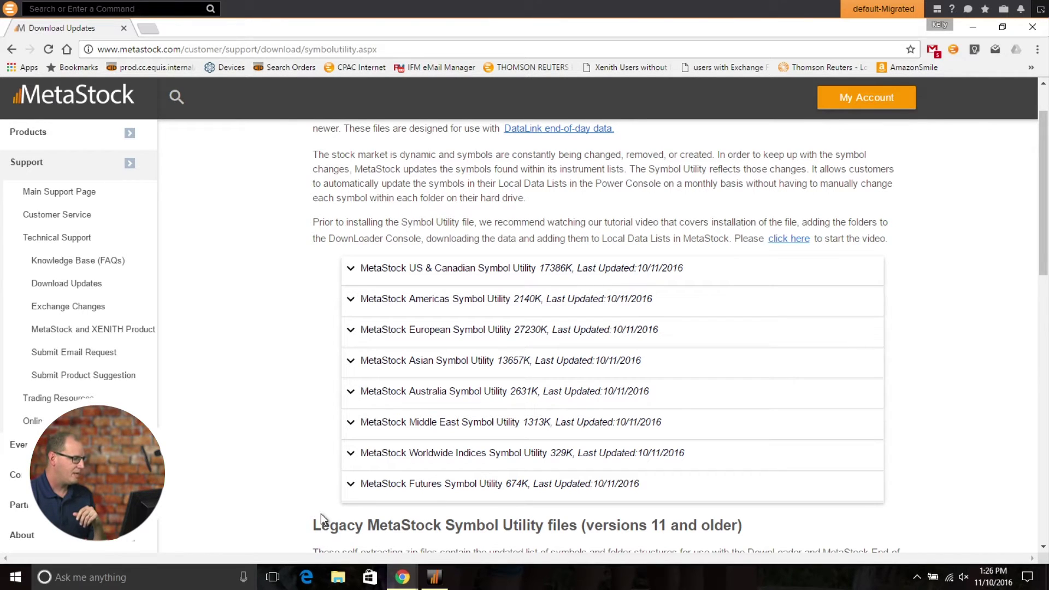
Expand the US & Canadian Symbol Utility entry on the MetaStock page, then bring up File Explorer.
{"action": "scroll", "coordinate": [374, 276], "scroll_direction": "up", "scroll_amount": 2}
{"action": "scroll", "coordinate": [402, 315], "scroll_direction": "down", "scroll_amount": 3}
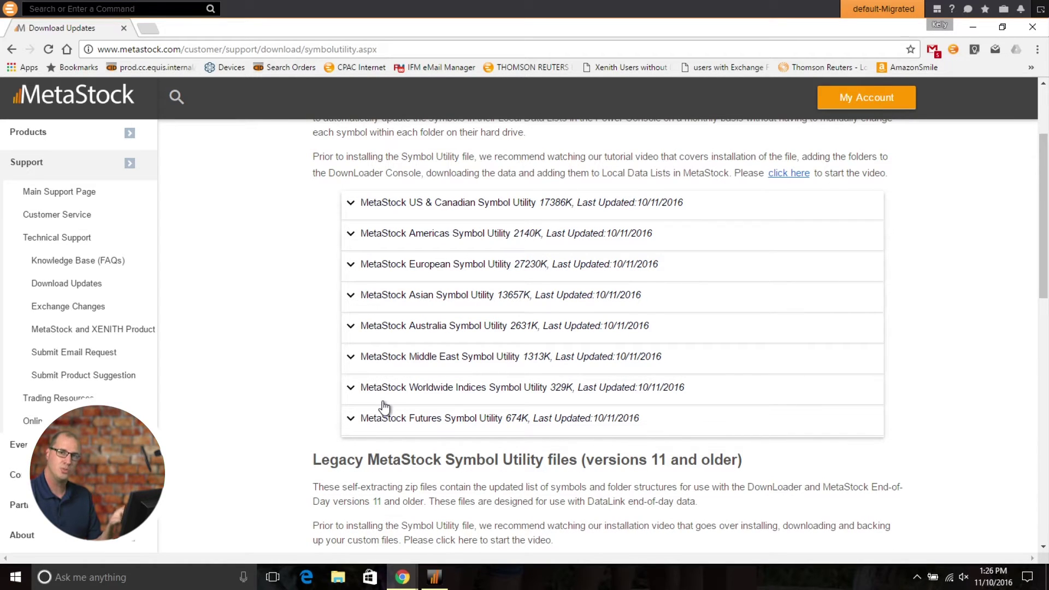
{"action": "left_click", "coordinate": [360, 206]}
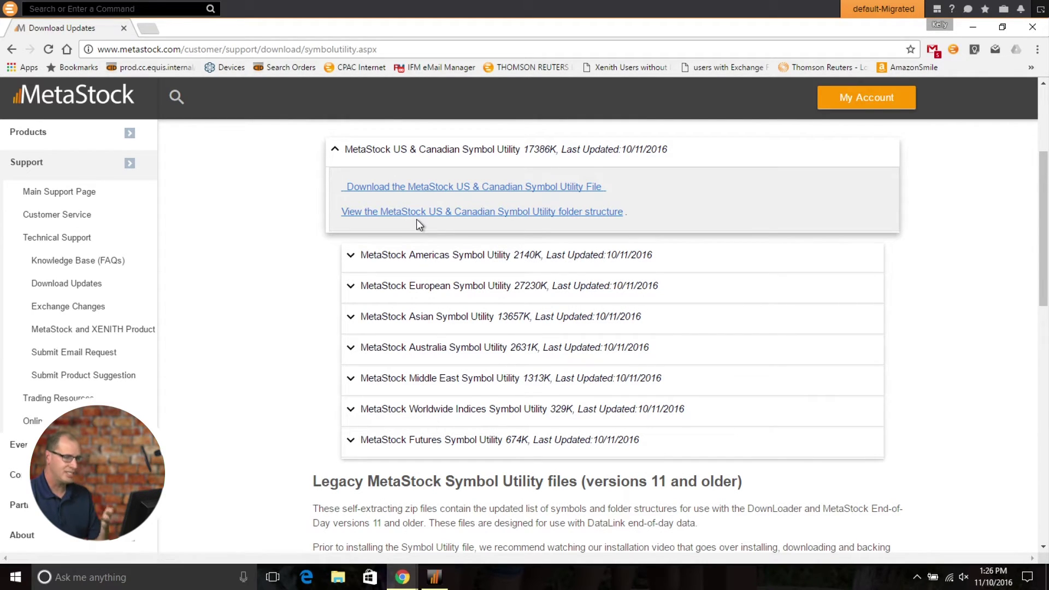
{"action": "left_click", "coordinate": [338, 577]}
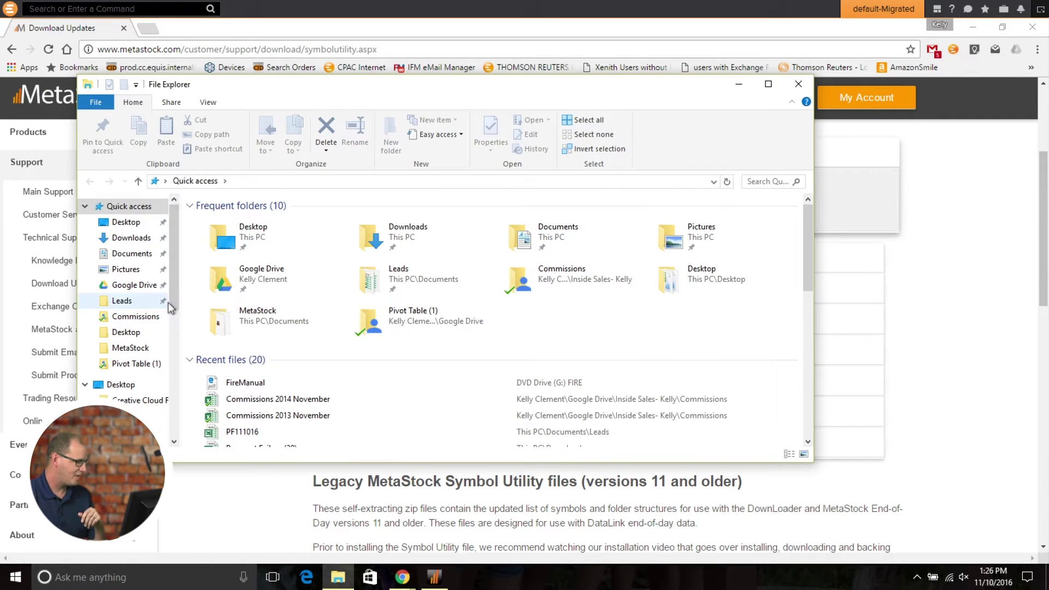
View the Windows (C:) drive showing MetaStock Local Data, then return to MetaStock.
{"action": "left_click_drag", "start_coordinate": [169, 303], "coordinate": [166, 359]}
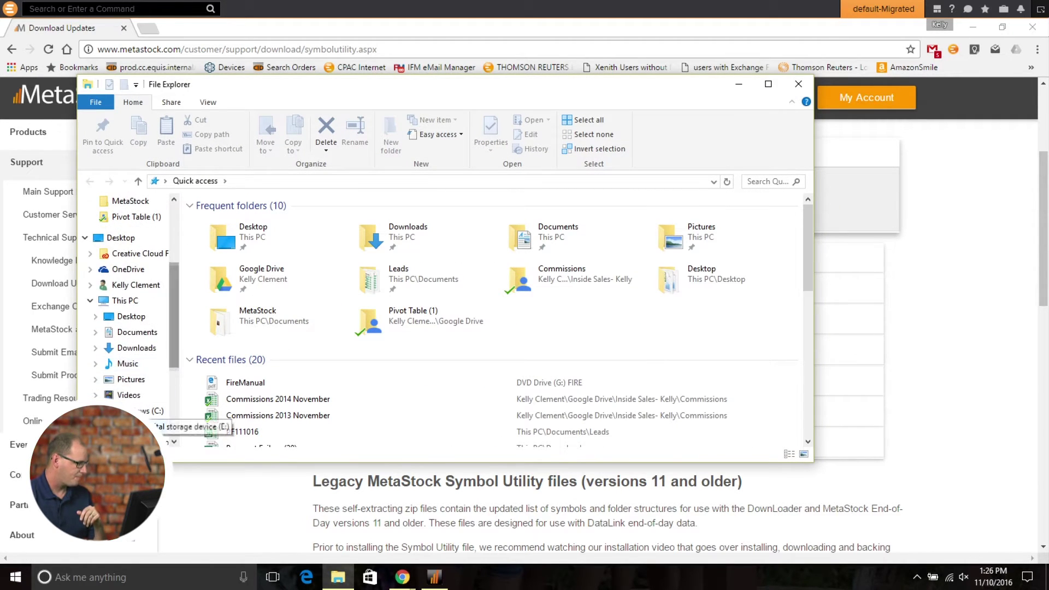
{"action": "left_click", "coordinate": [153, 410]}
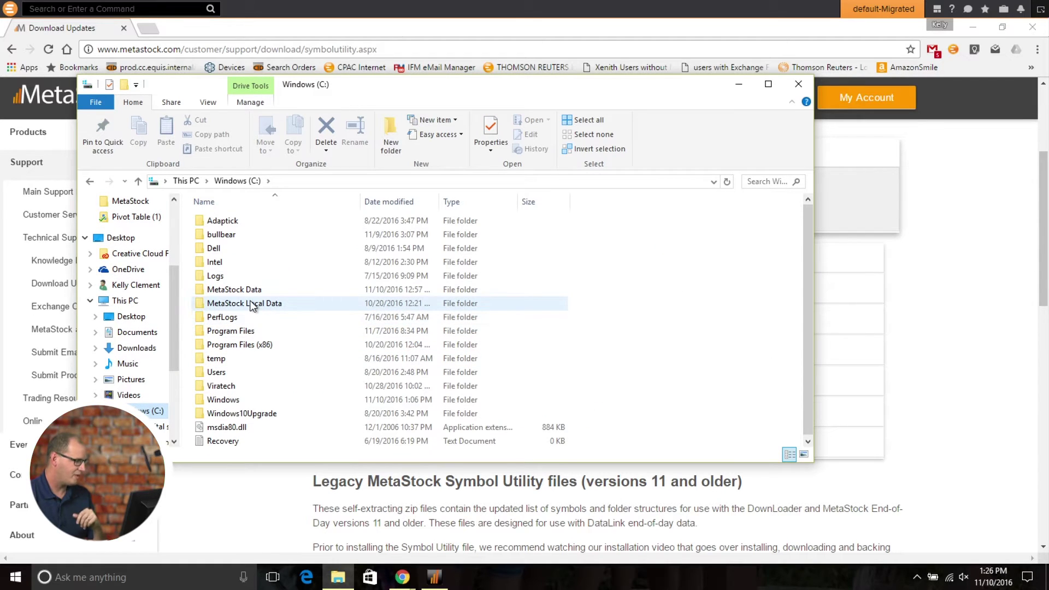
{"action": "mouse_move", "coordinate": [253, 310]}
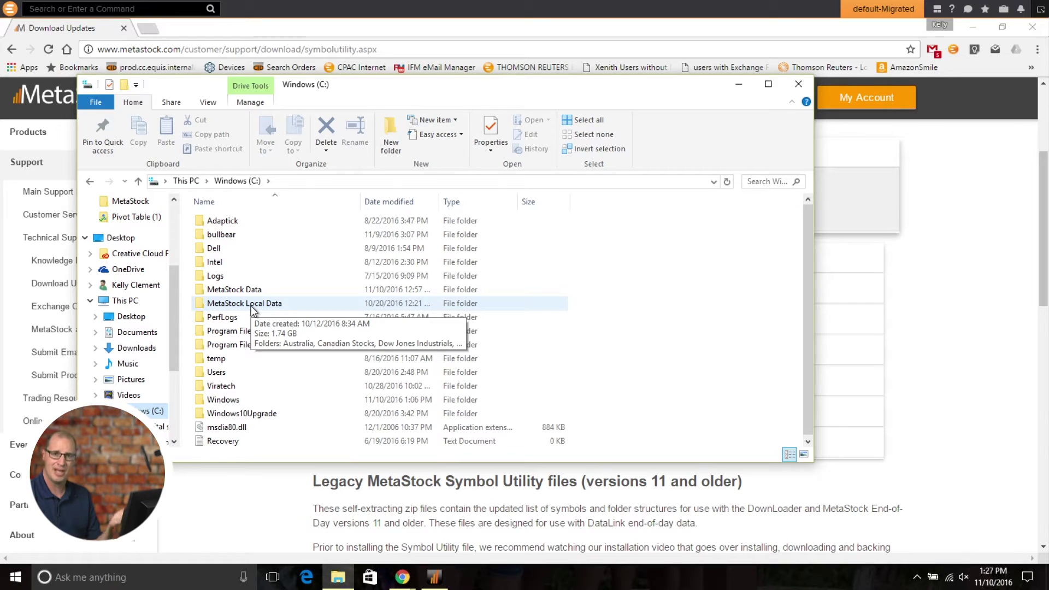
{"action": "left_click", "coordinate": [435, 581]}
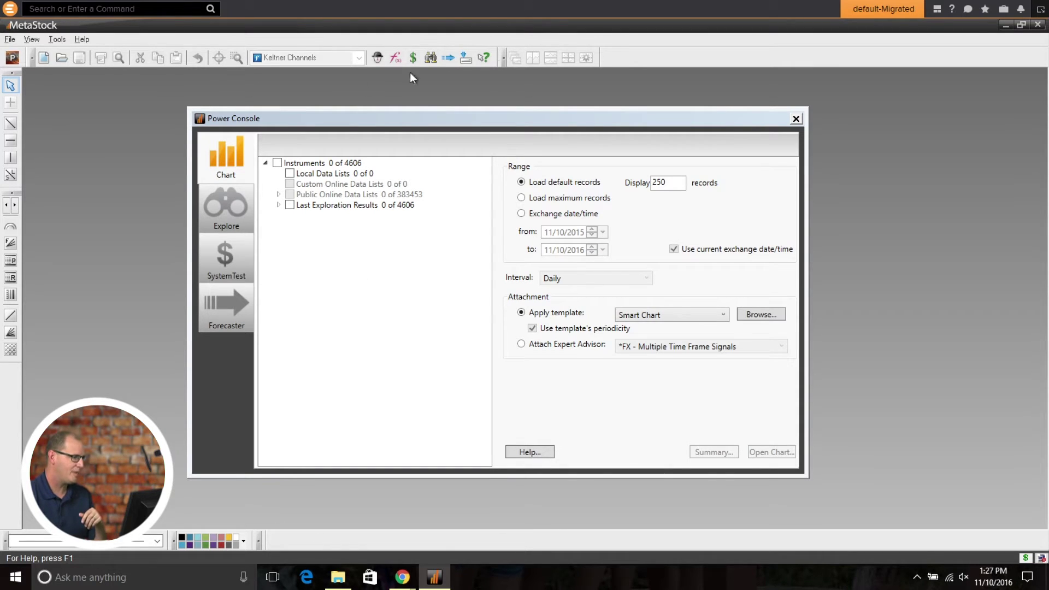
Launch the DownLoader and remove the existing S&P 100 entry from its list.
{"action": "left_click", "coordinate": [465, 64]}
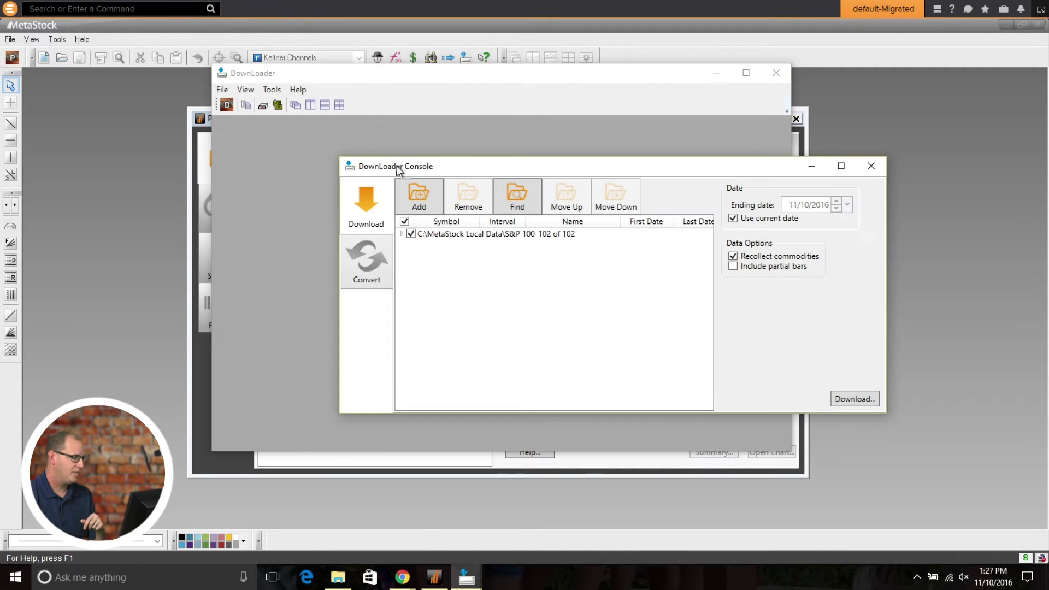
{"action": "left_click_drag", "start_coordinate": [398, 166], "coordinate": [329, 142]}
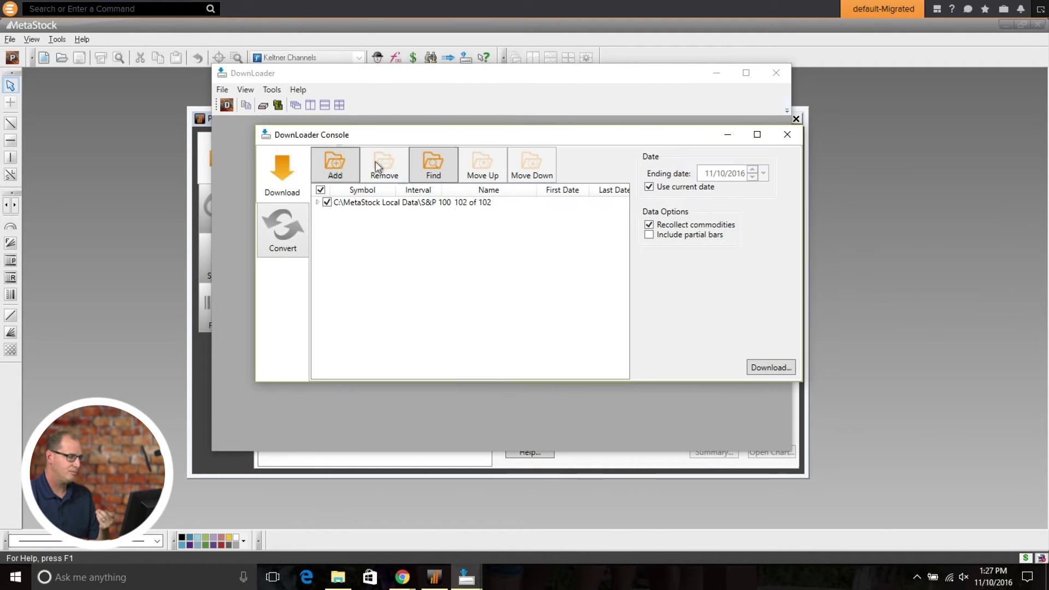
{"action": "left_click", "coordinate": [447, 205]}
{"action": "left_click", "coordinate": [393, 176]}
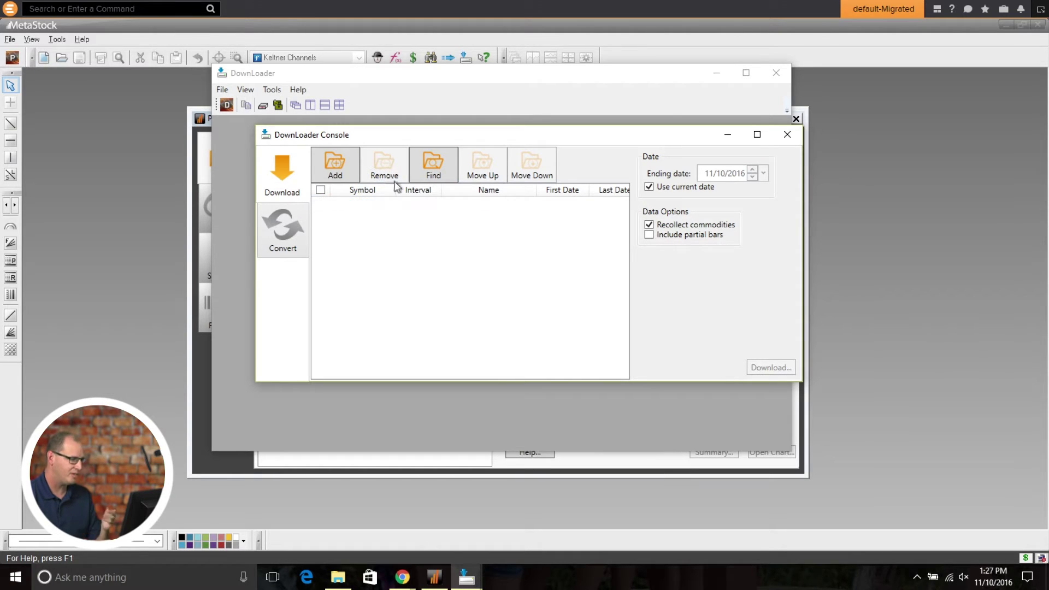
Add the S&P 100 folder with 102 securities and start downloading their data.
{"action": "left_click", "coordinate": [334, 172]}
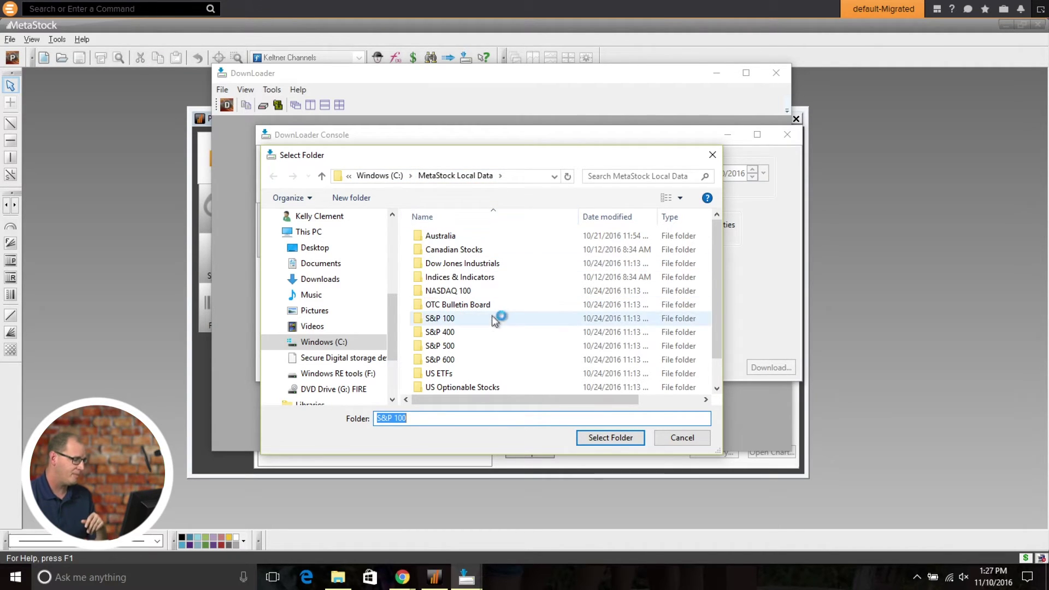
{"action": "left_click", "coordinate": [480, 318]}
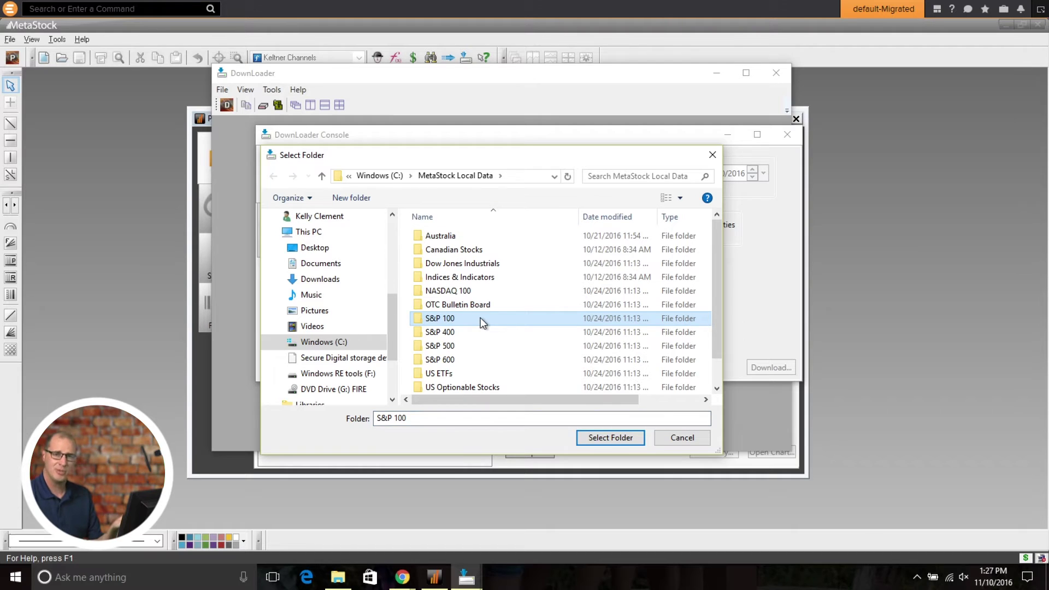
{"action": "left_click", "coordinate": [592, 440]}
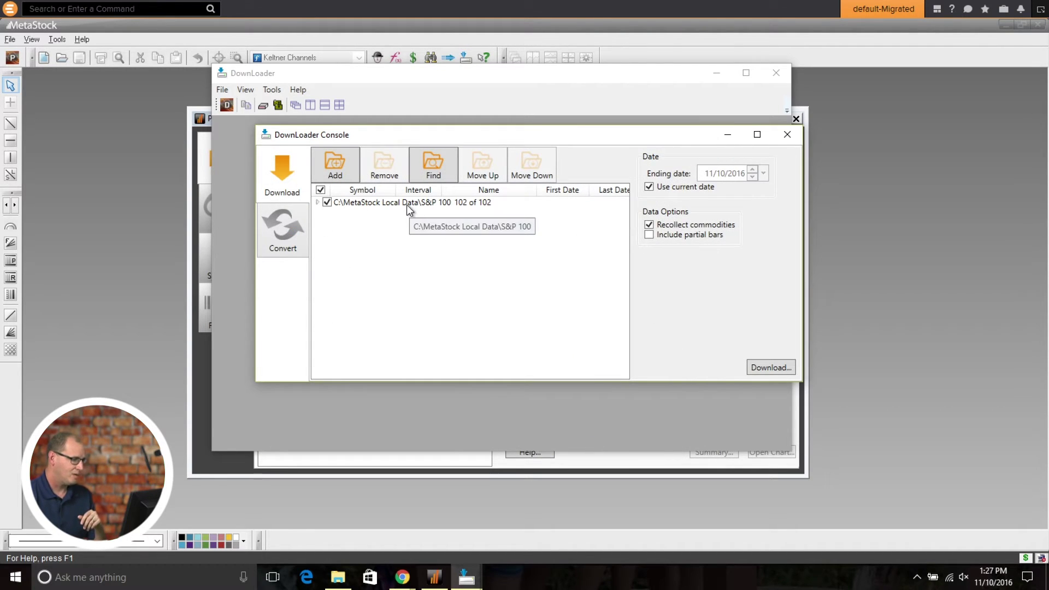
{"action": "left_click", "coordinate": [769, 369]}
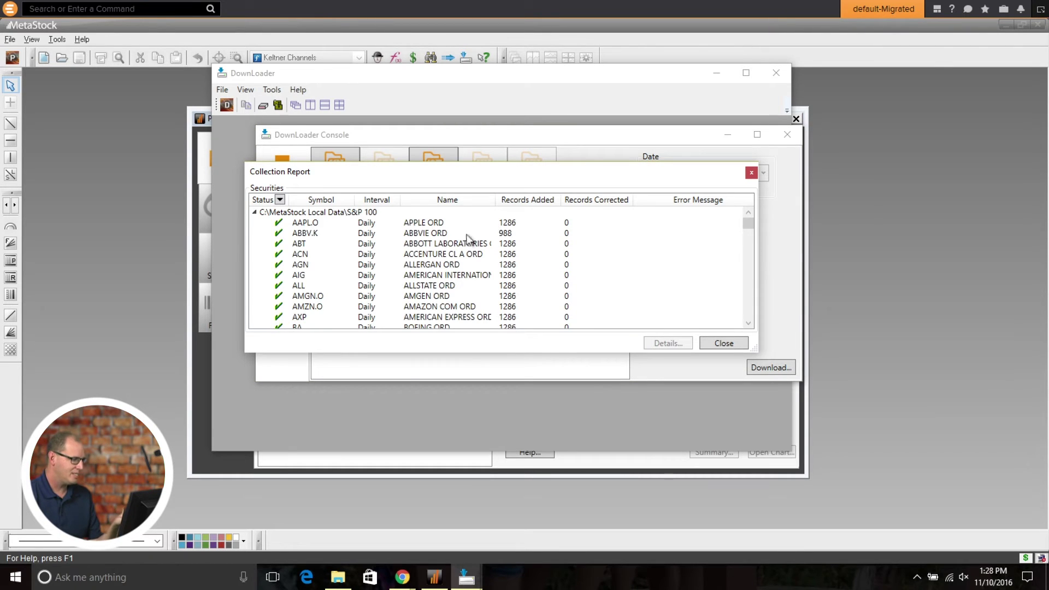
Close the Collection Report and the DownLoader, returning to the Power Console.
{"action": "scroll", "coordinate": [464, 257], "scroll_direction": "down", "scroll_amount": 9}
{"action": "scroll", "coordinate": [457, 275], "scroll_direction": "down", "scroll_amount": 9}
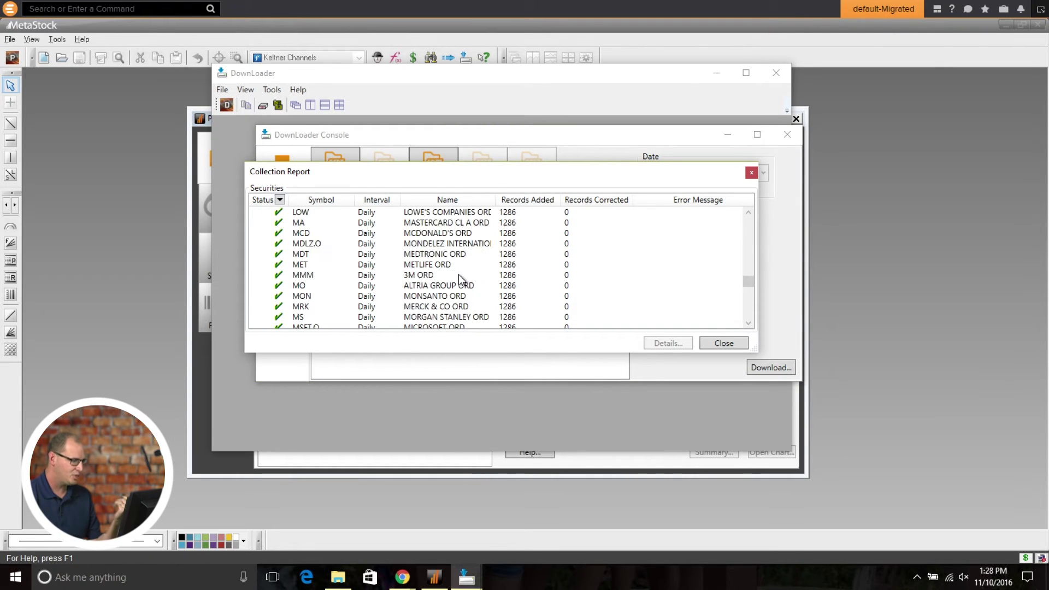
{"action": "scroll", "coordinate": [498, 290], "scroll_direction": "down", "scroll_amount": 3}
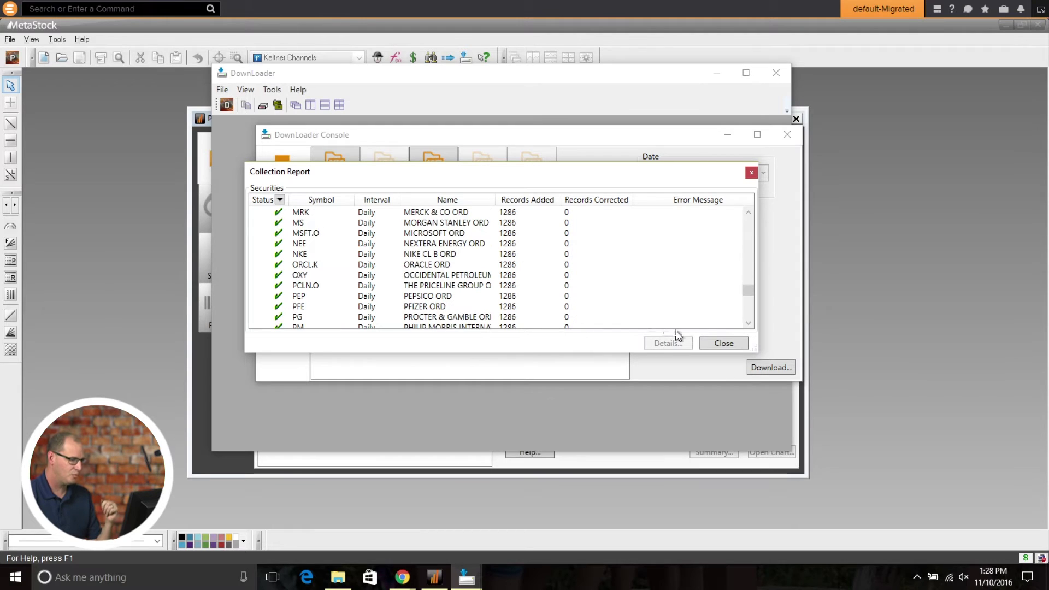
{"action": "left_click", "coordinate": [719, 344]}
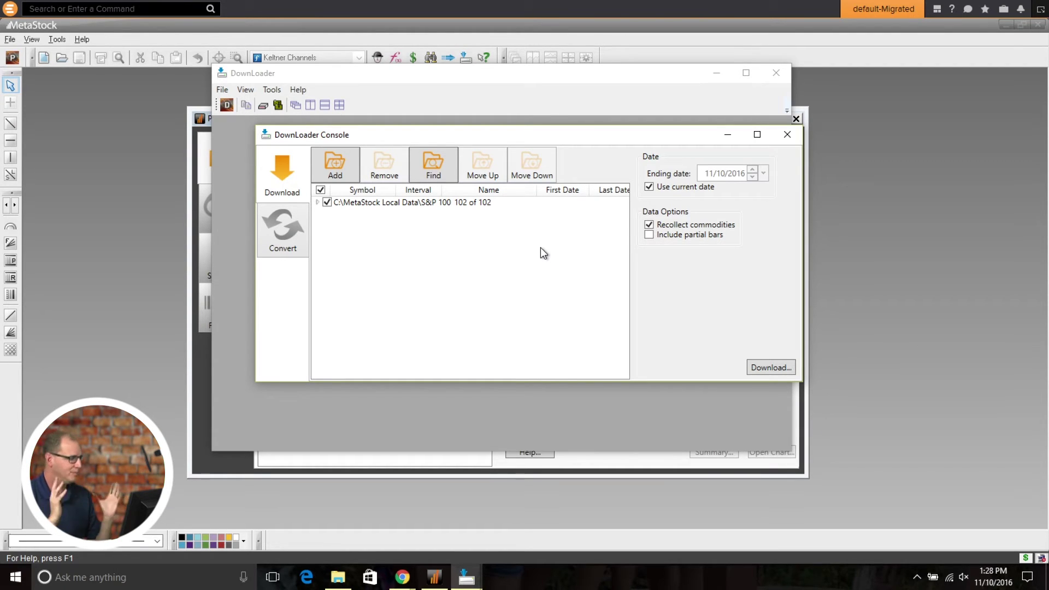
{"action": "right_click", "coordinate": [419, 200]}
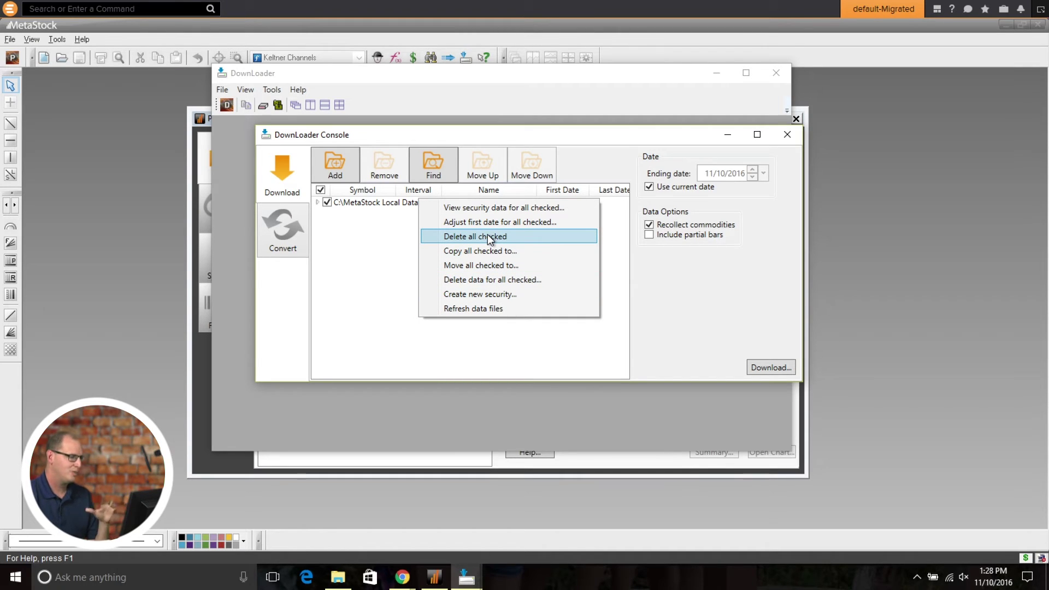
{"action": "left_click", "coordinate": [668, 146]}
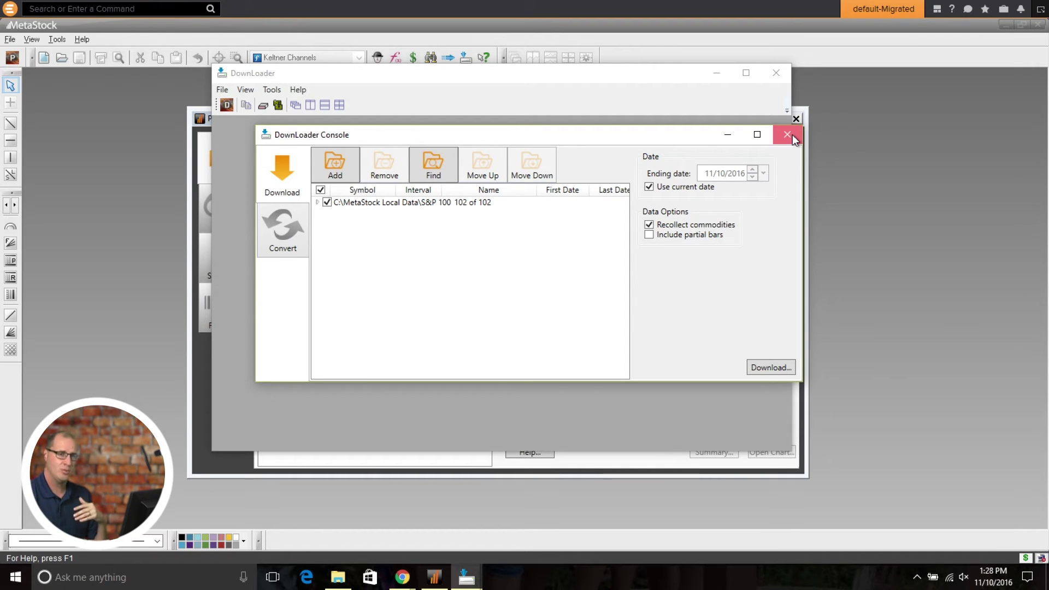
{"action": "left_click", "coordinate": [792, 134]}
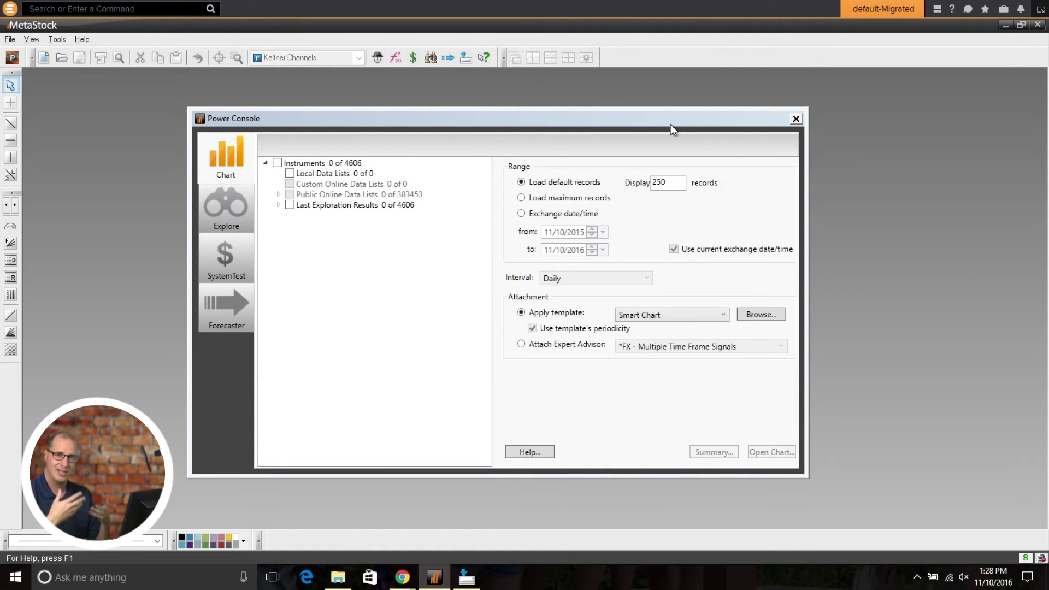
{"action": "right_click", "coordinate": [320, 167]}
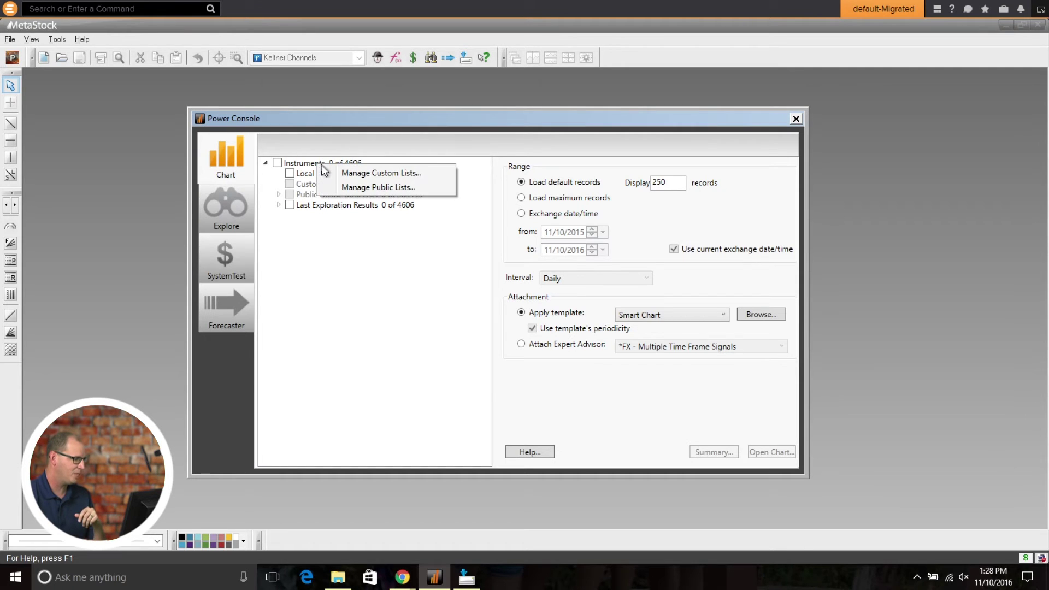
Start a new local-instruments custom list sourced from C:\MetaStock Local Data\S&P 100.
{"action": "left_click", "coordinate": [350, 173]}
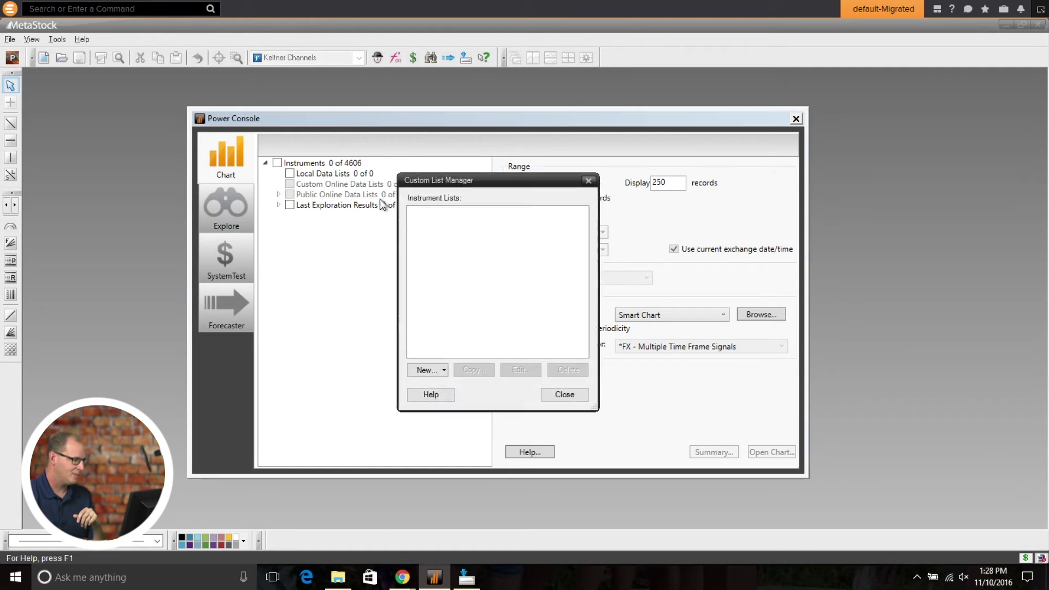
{"action": "left_click", "coordinate": [445, 371]}
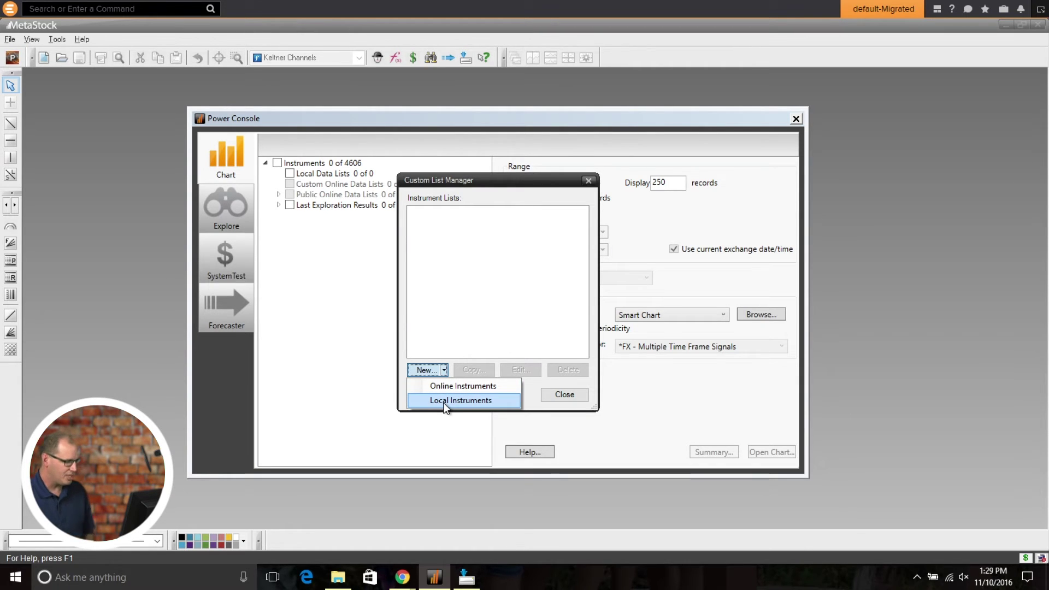
{"action": "left_click", "coordinate": [444, 403]}
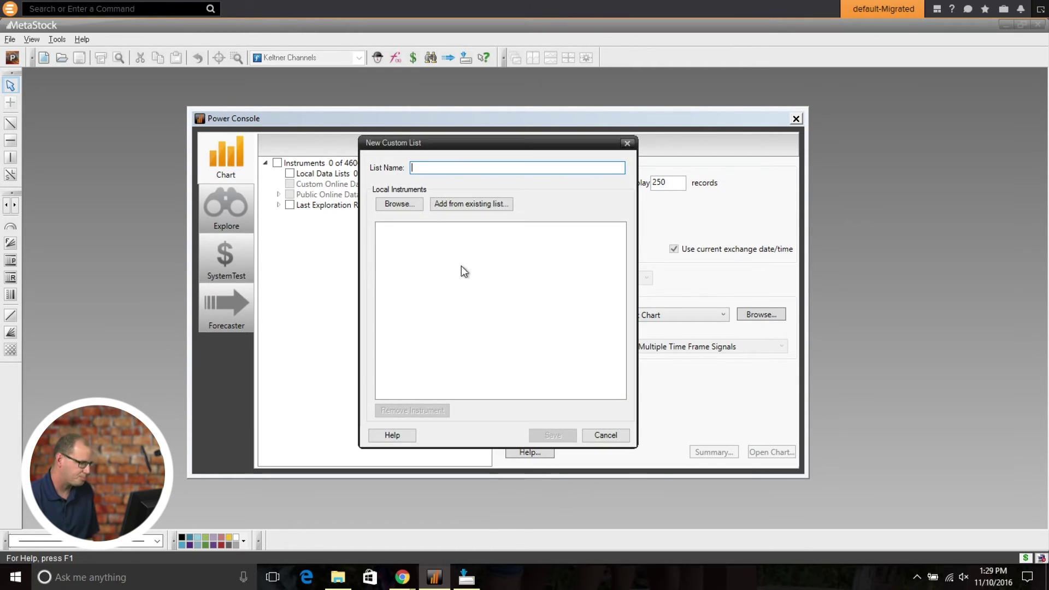
{"action": "left_click", "coordinate": [399, 206]}
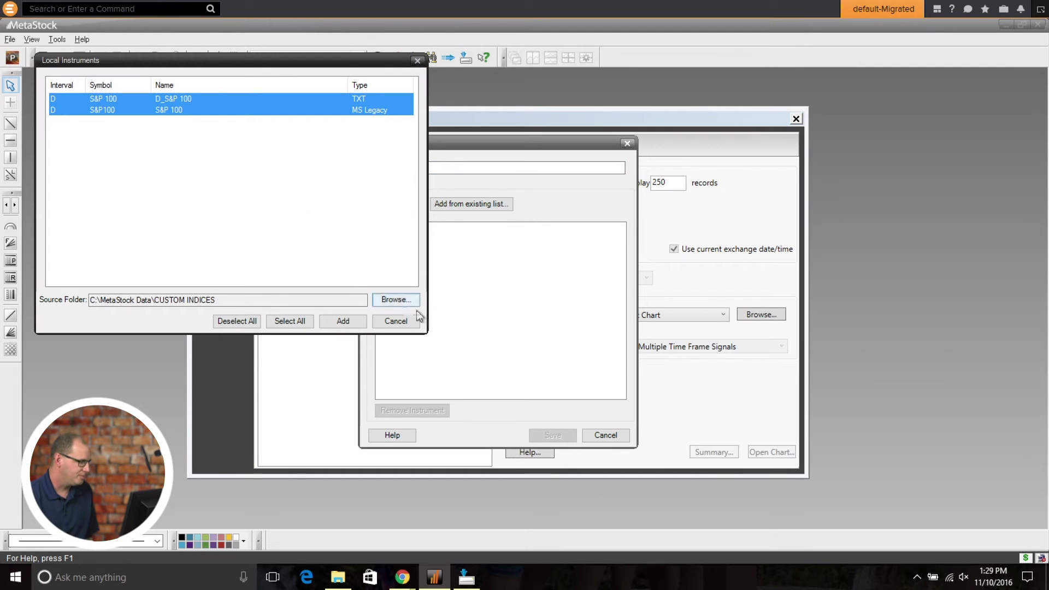
{"action": "left_click", "coordinate": [385, 300]}
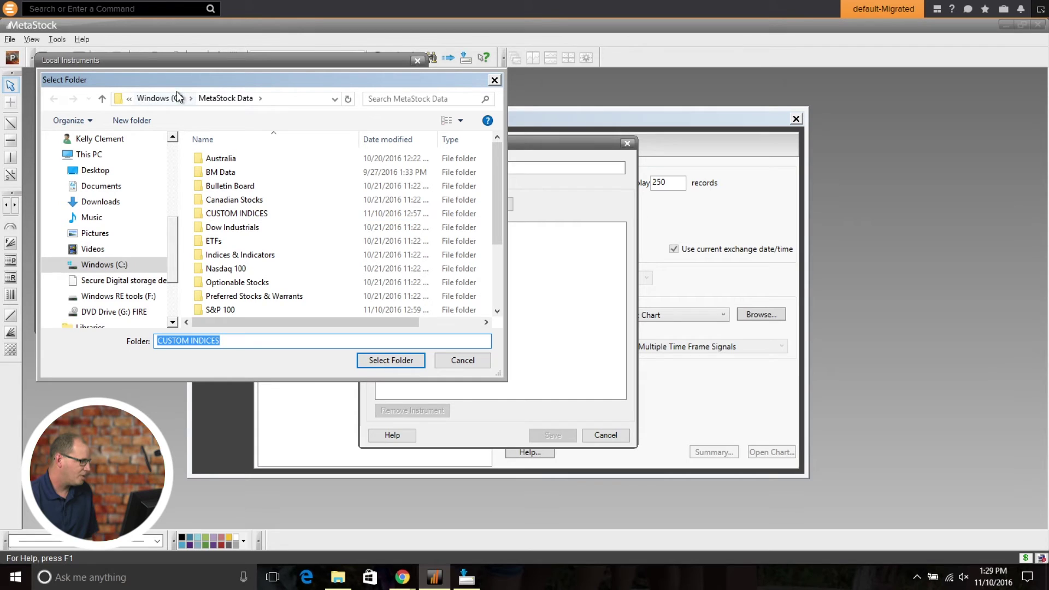
{"action": "left_click", "coordinate": [153, 99]}
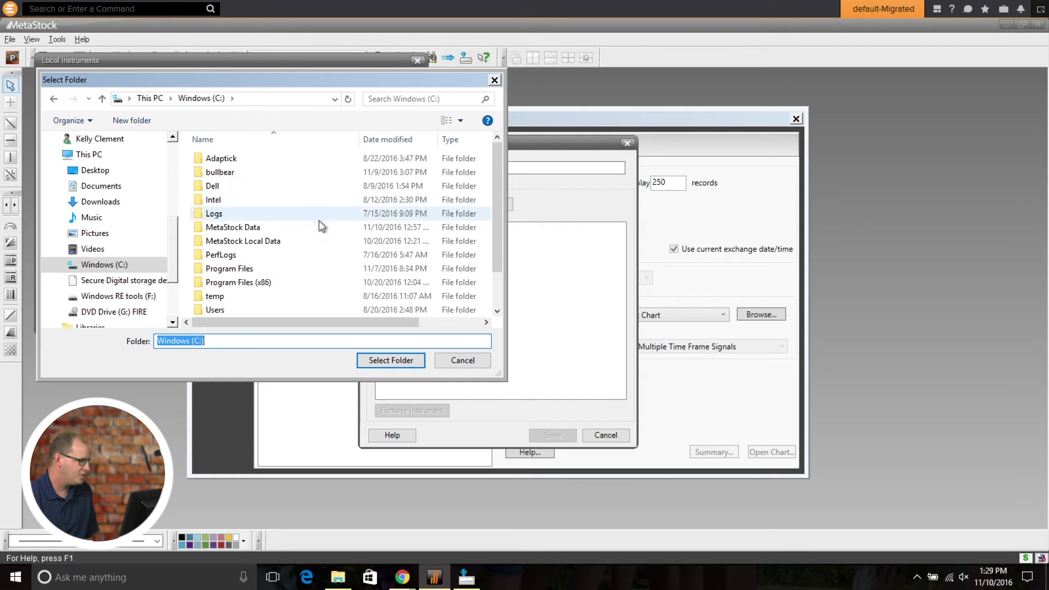
{"action": "double_click", "coordinate": [274, 245]}
{"action": "left_click", "coordinate": [245, 242]}
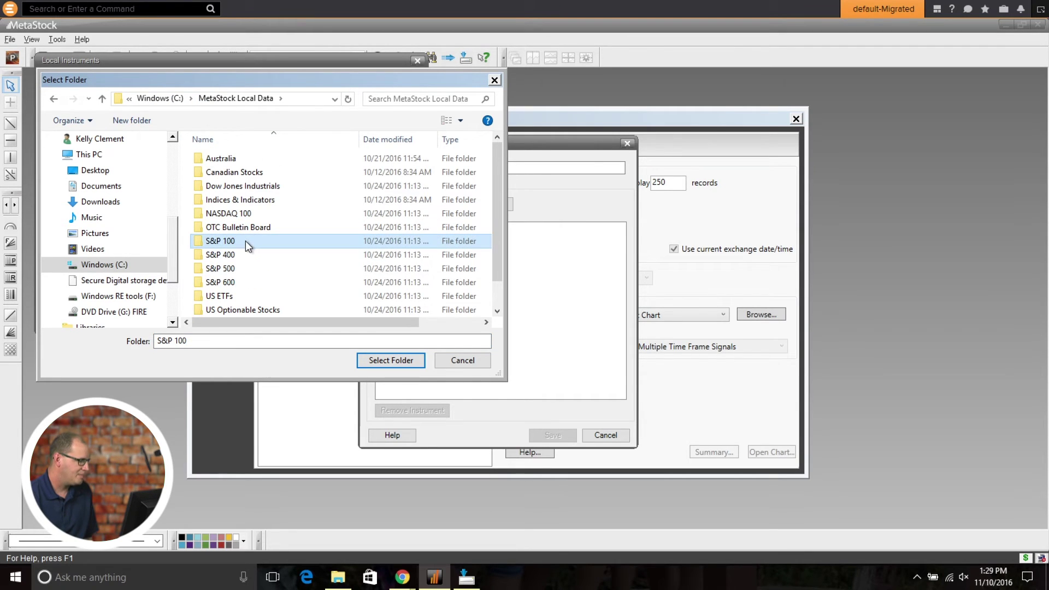
{"action": "left_click", "coordinate": [384, 365]}
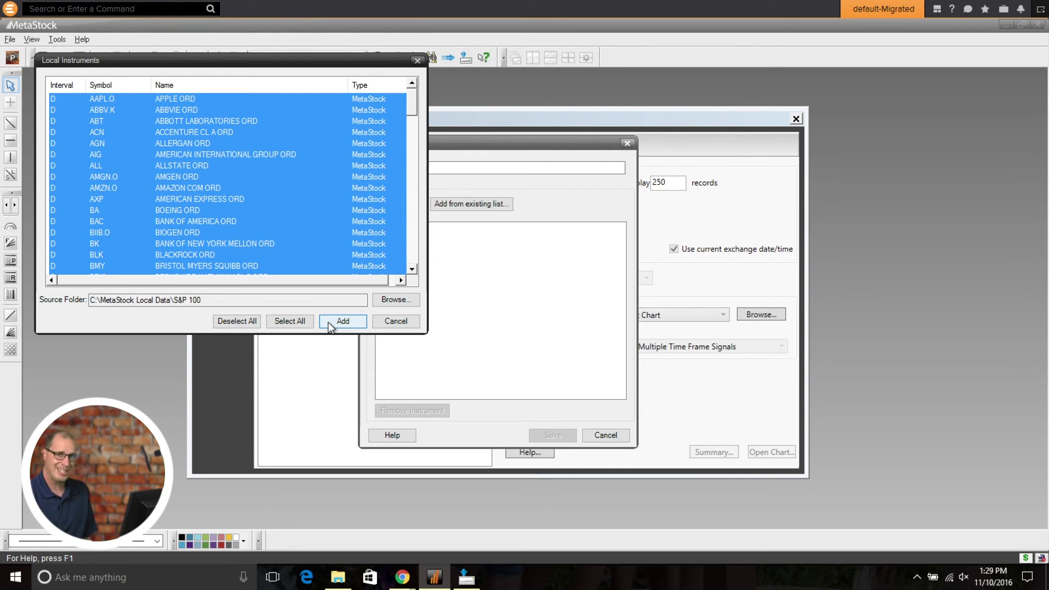
Add all 102 instruments and save the list as S&P 100.
{"action": "left_click", "coordinate": [342, 321]}
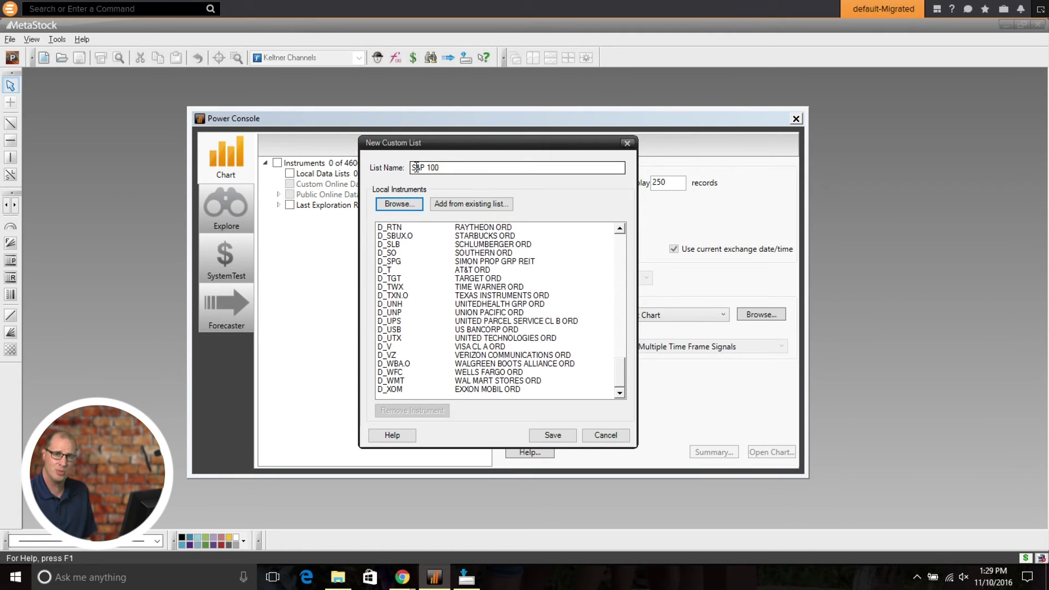
{"action": "left_click", "coordinate": [542, 437]}
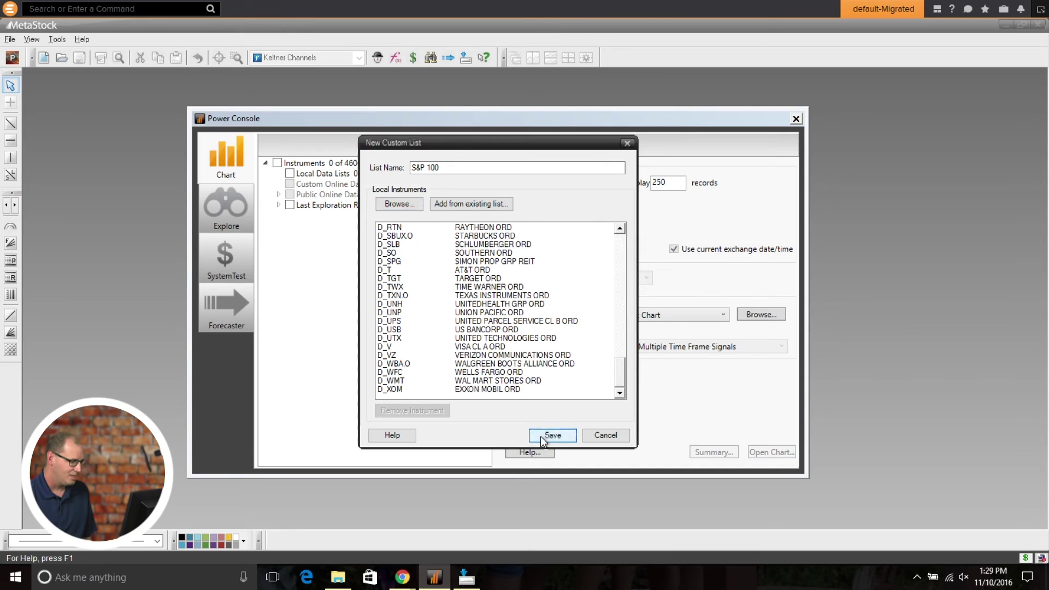
{"action": "left_click", "coordinate": [576, 395]}
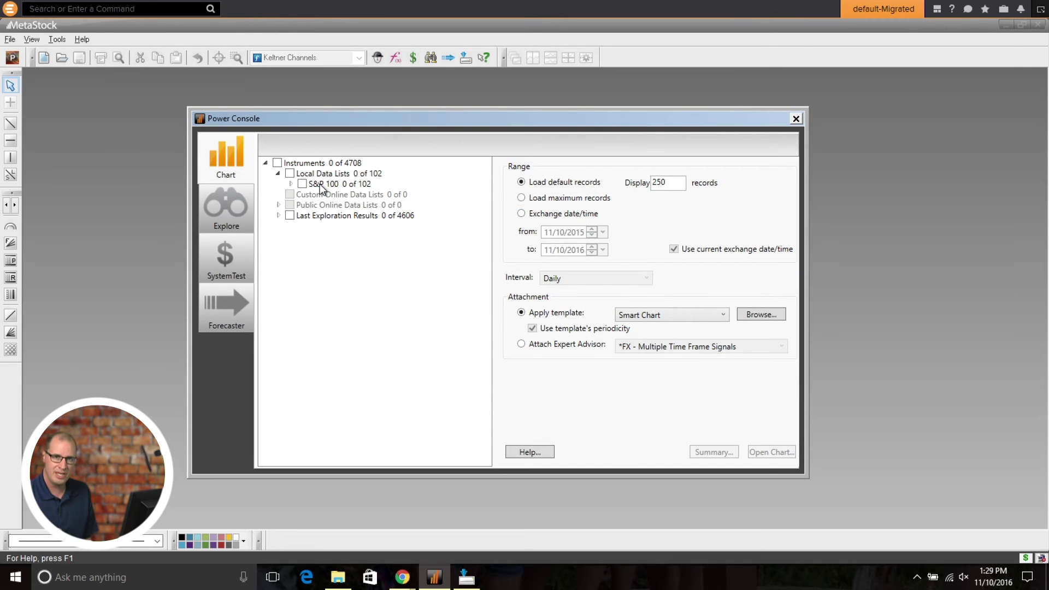
Check D_AAPL.O in the S&P 100 list and open its daily chart maximized.
{"action": "left_click", "coordinate": [290, 184]}
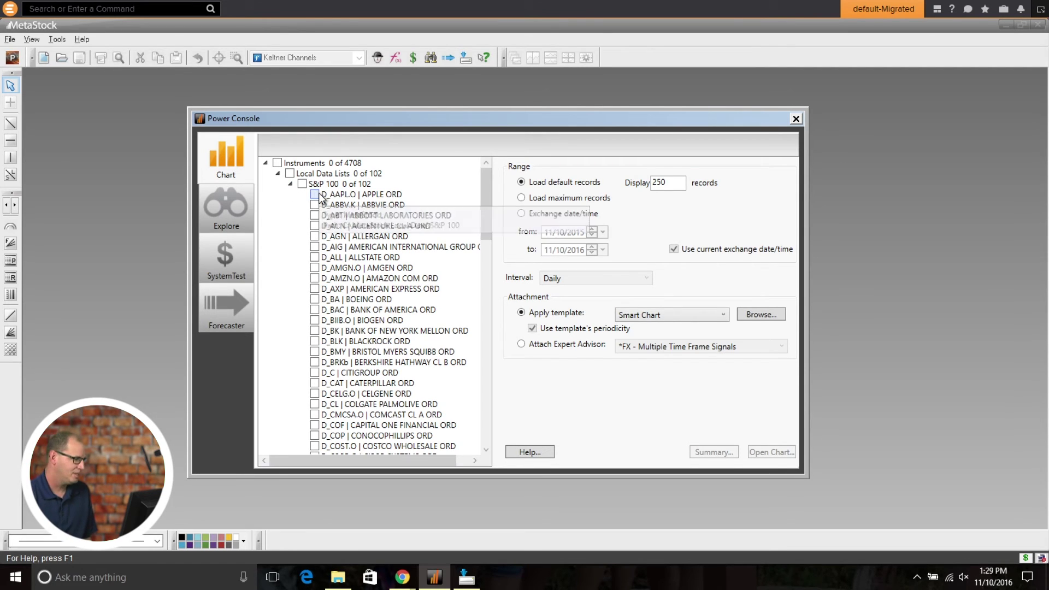
{"action": "left_click", "coordinate": [315, 195]}
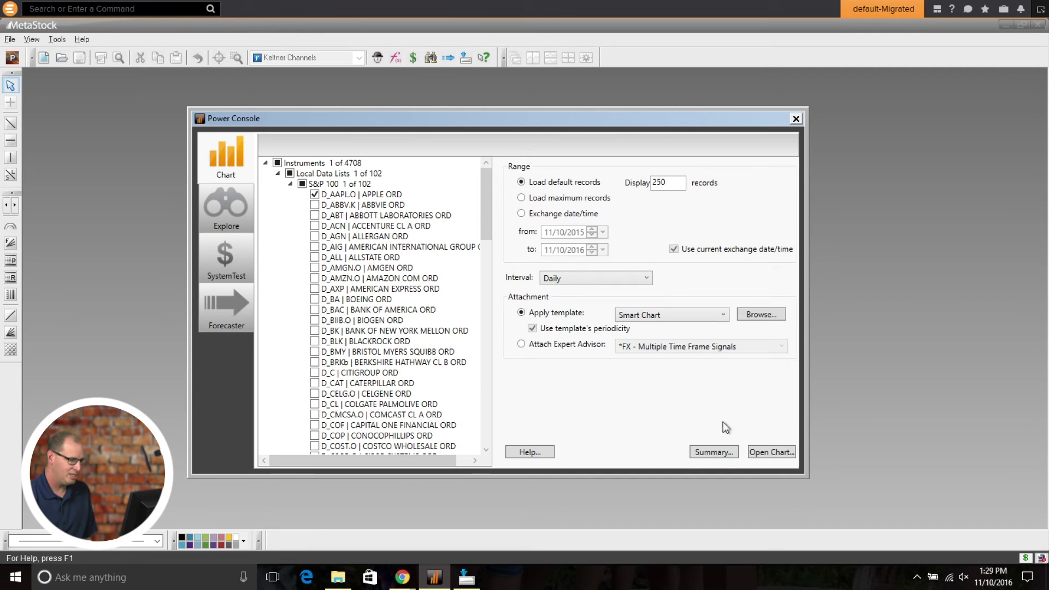
{"action": "left_click", "coordinate": [759, 453]}
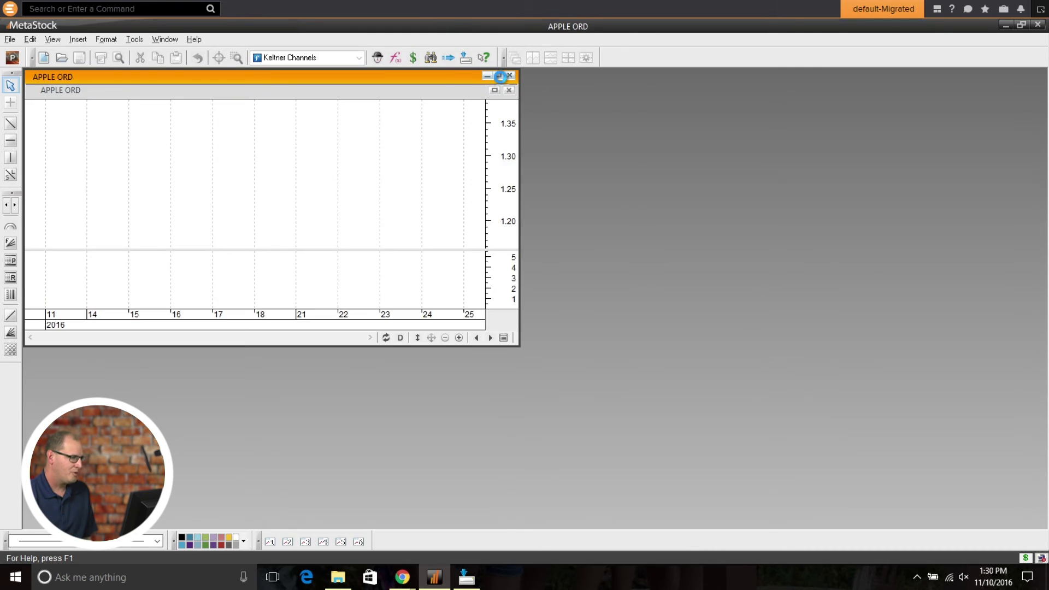
{"action": "left_click", "coordinate": [498, 76]}
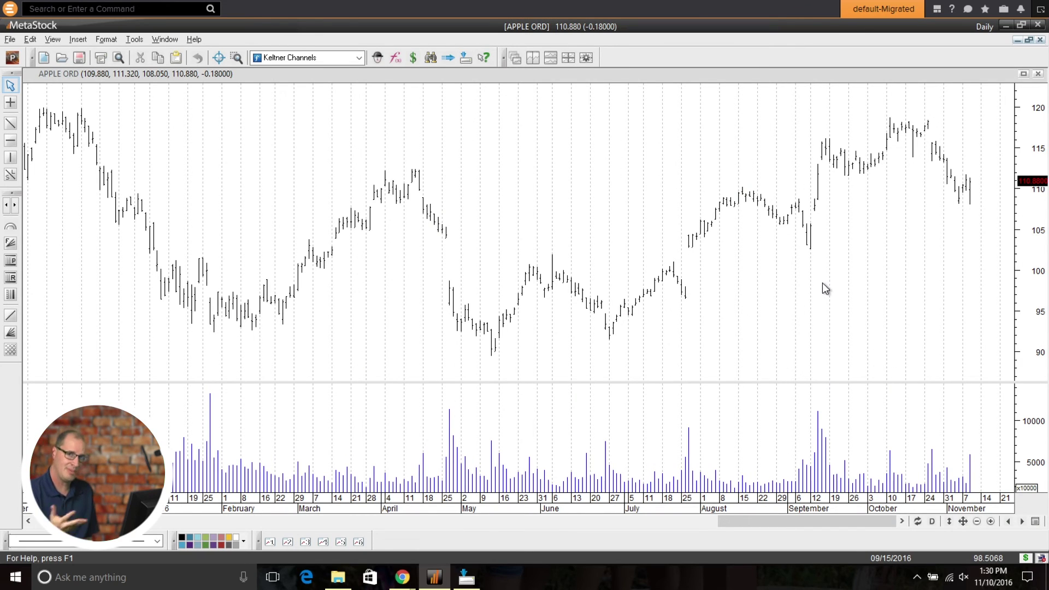
Switch the chart to CHEVRON ORD (D_CVX) through Instrument Search.
{"action": "left_click", "coordinate": [1035, 522]}
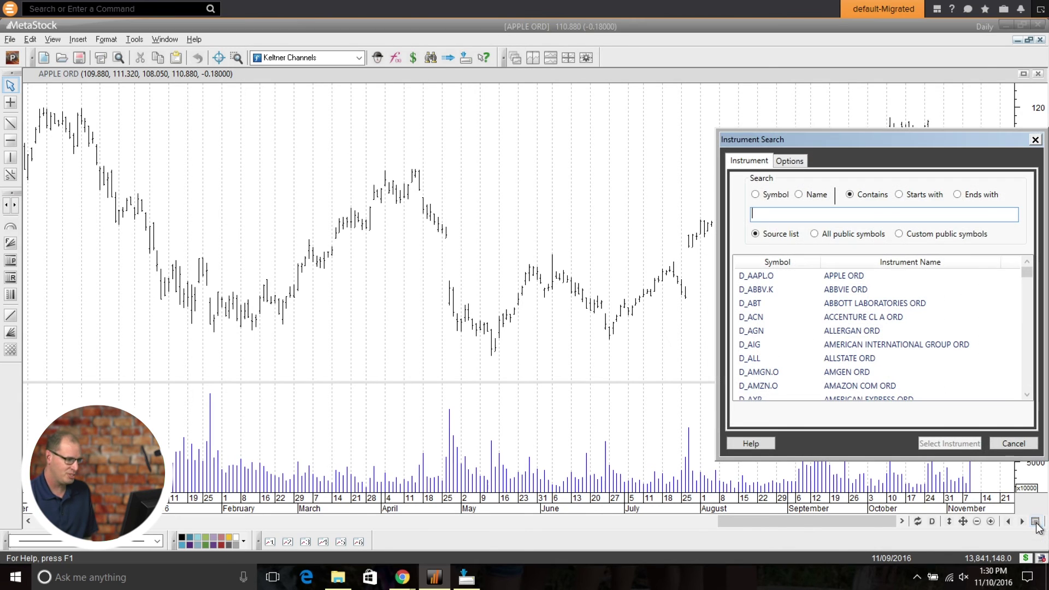
{"action": "scroll", "coordinate": [855, 280], "scroll_direction": "down", "scroll_amount": 5}
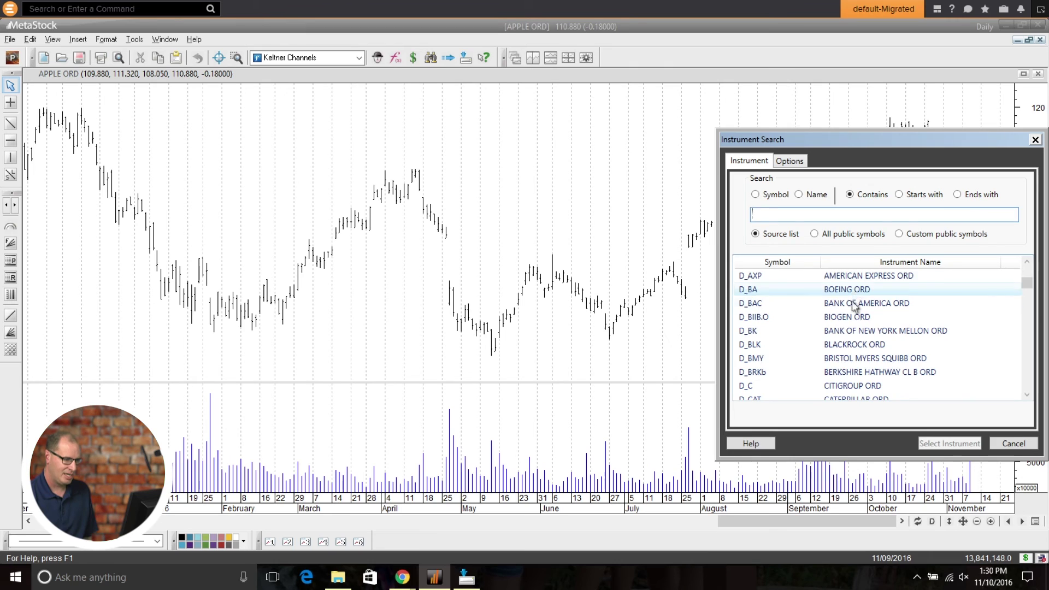
{"action": "scroll", "coordinate": [841, 349], "scroll_direction": "down", "scroll_amount": 2}
{"action": "double_click", "coordinate": [841, 358]}
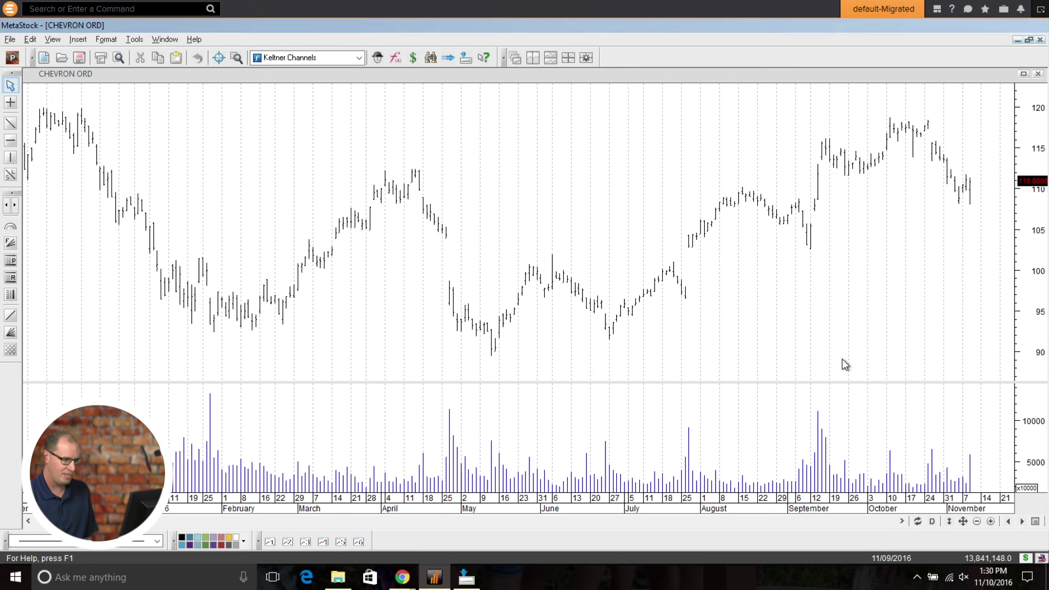
Advance seven instruments through the list until EXELON ORD is charted.
{"action": "left_click", "coordinate": [1022, 522]}
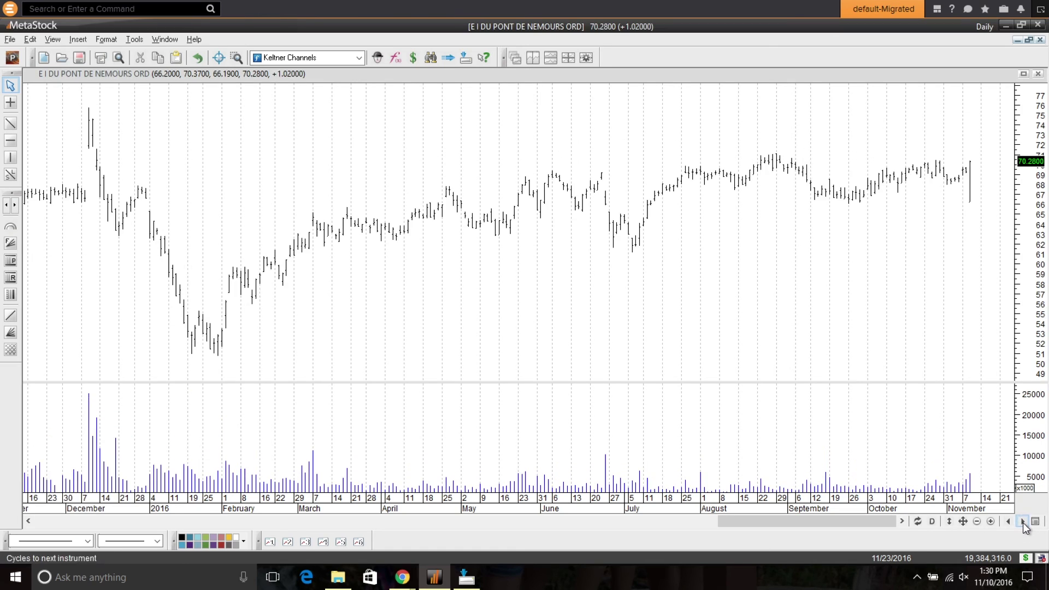
{"action": "left_click", "coordinate": [1022, 522]}
{"action": "left_click", "coordinate": [1022, 522]}
{"action": "left_click", "coordinate": [1022, 522]}
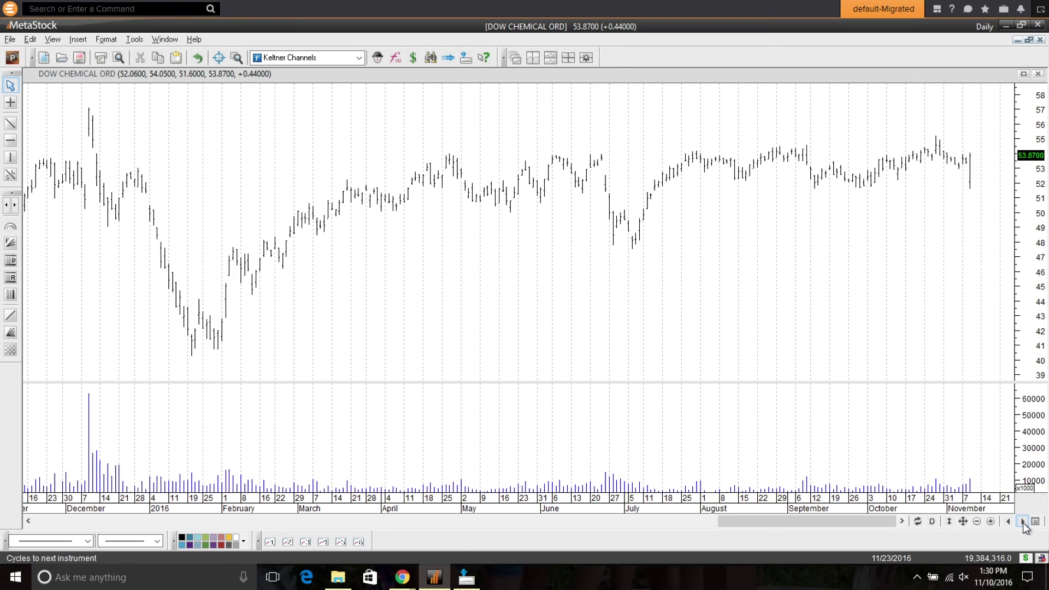
{"action": "left_click", "coordinate": [1022, 522]}
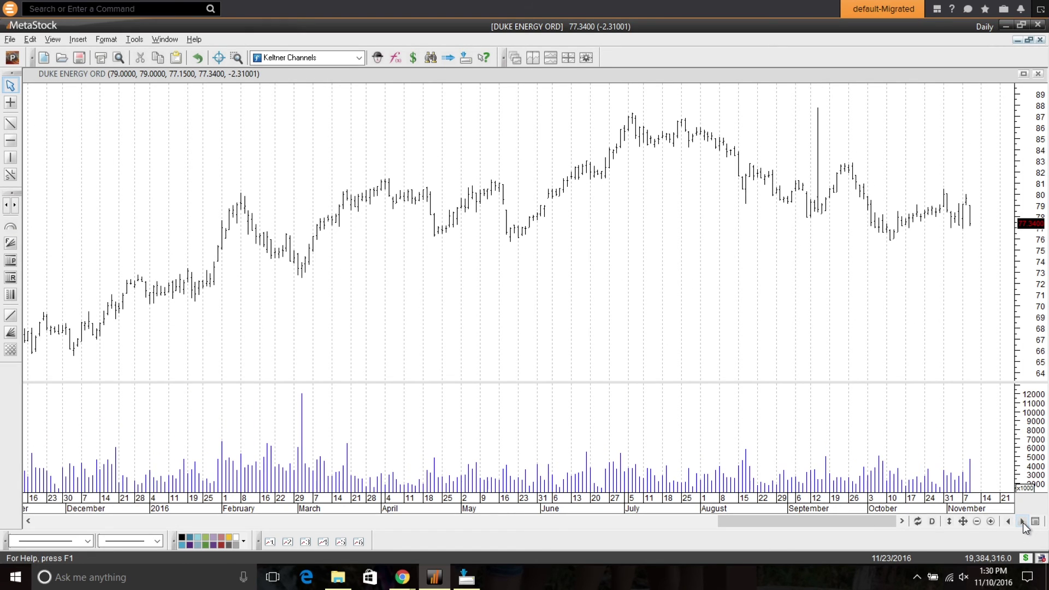
{"action": "left_click", "coordinate": [1022, 522]}
{"action": "left_click", "coordinate": [1023, 522]}
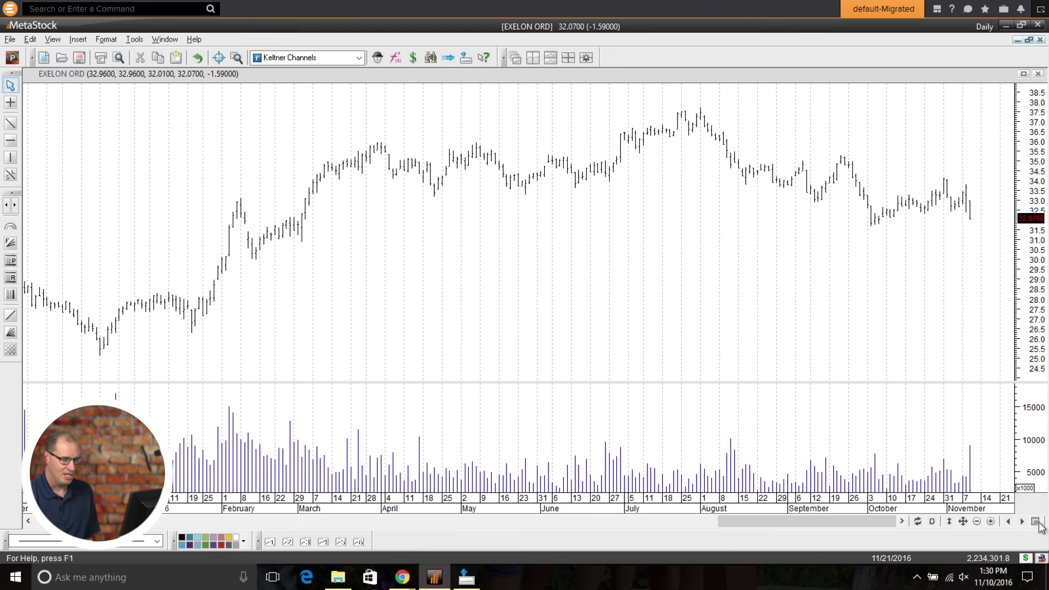
{"action": "mouse_move", "coordinate": [846, 488]}
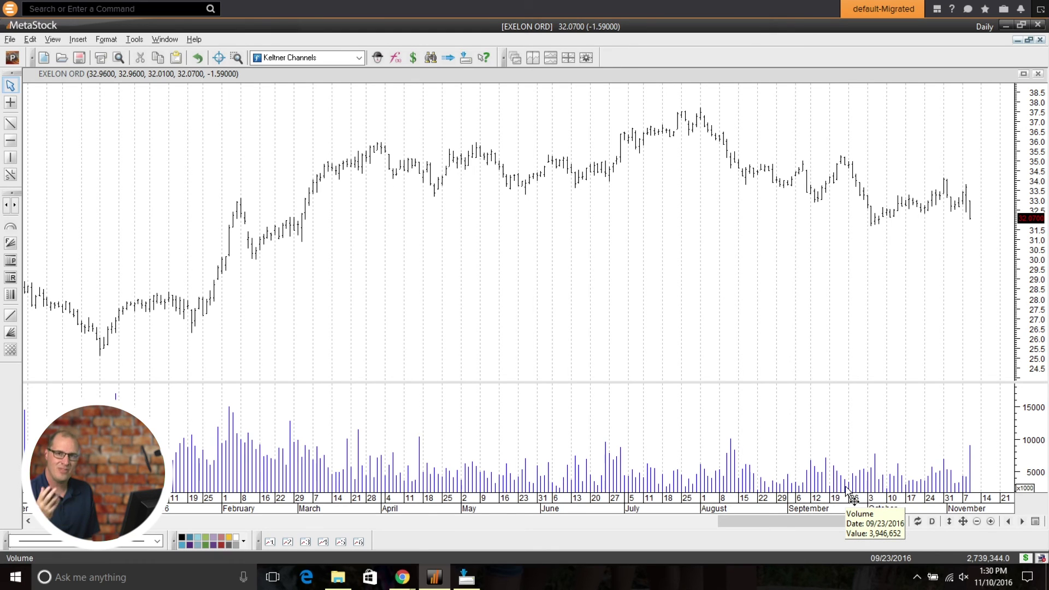